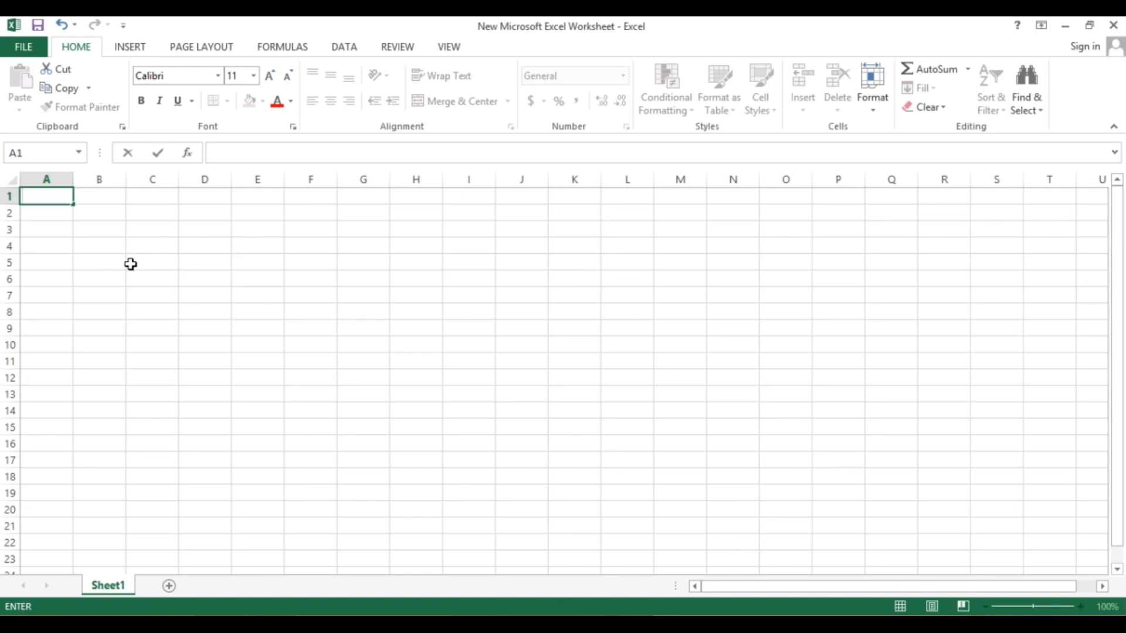
Enter the title "Budget" in cell A1 and the section heading "Income:" in cell A3
text(Budget)
key(Return)
key(Return)
text(Income:)
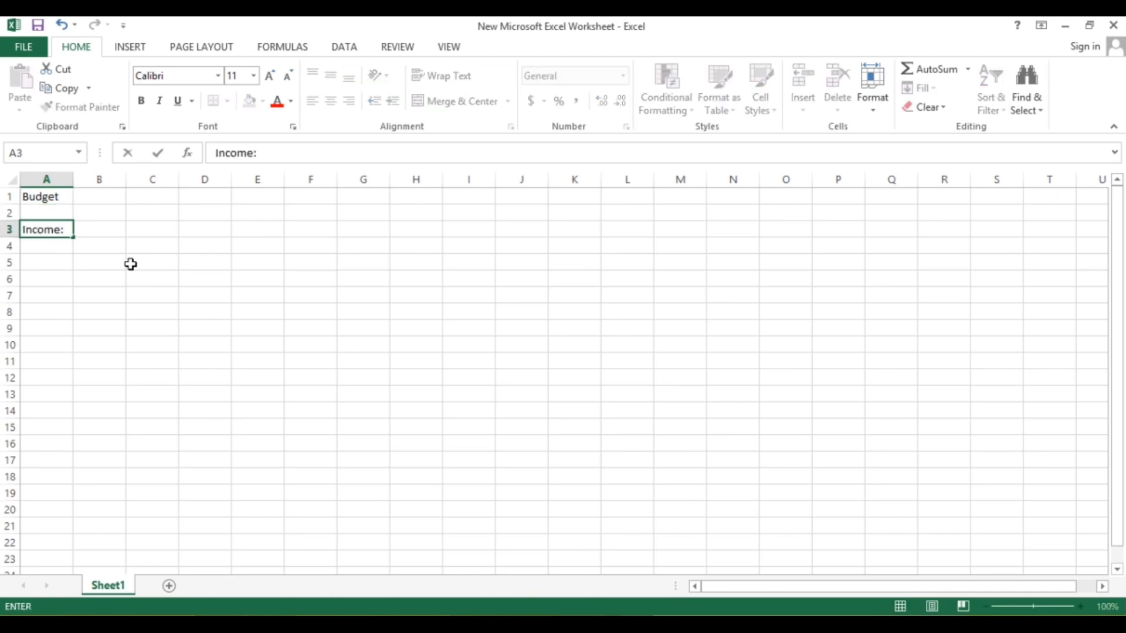
key(Return)
Add the row labels "Salary:" in A4 and "Taxes:" in A5 under the Income heading
text(S)
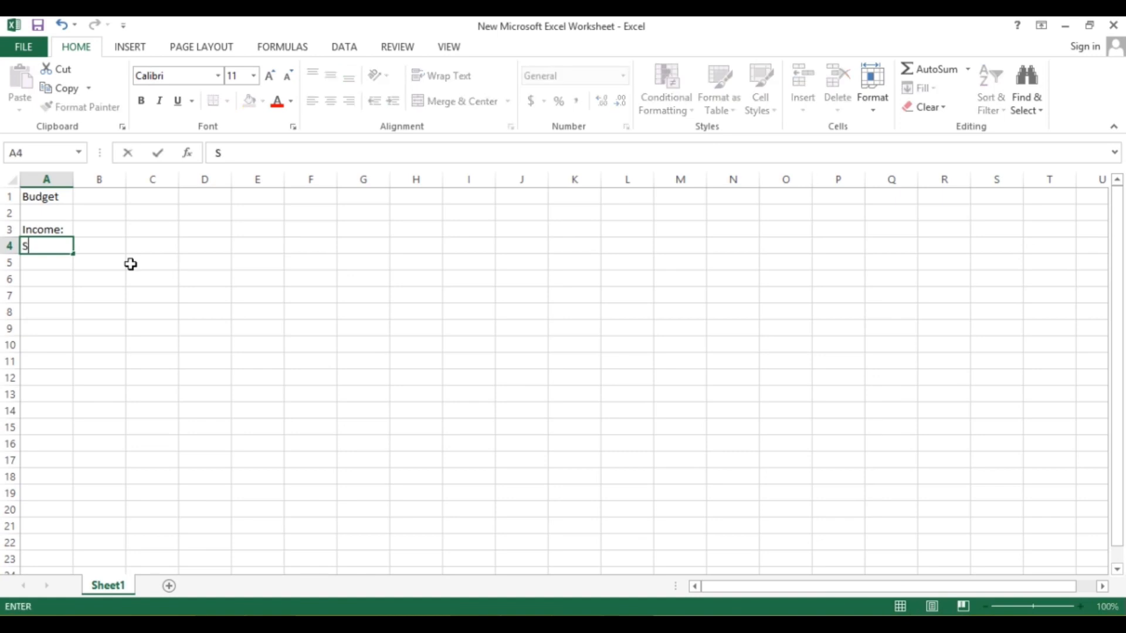
text(alary:)
key(Return)
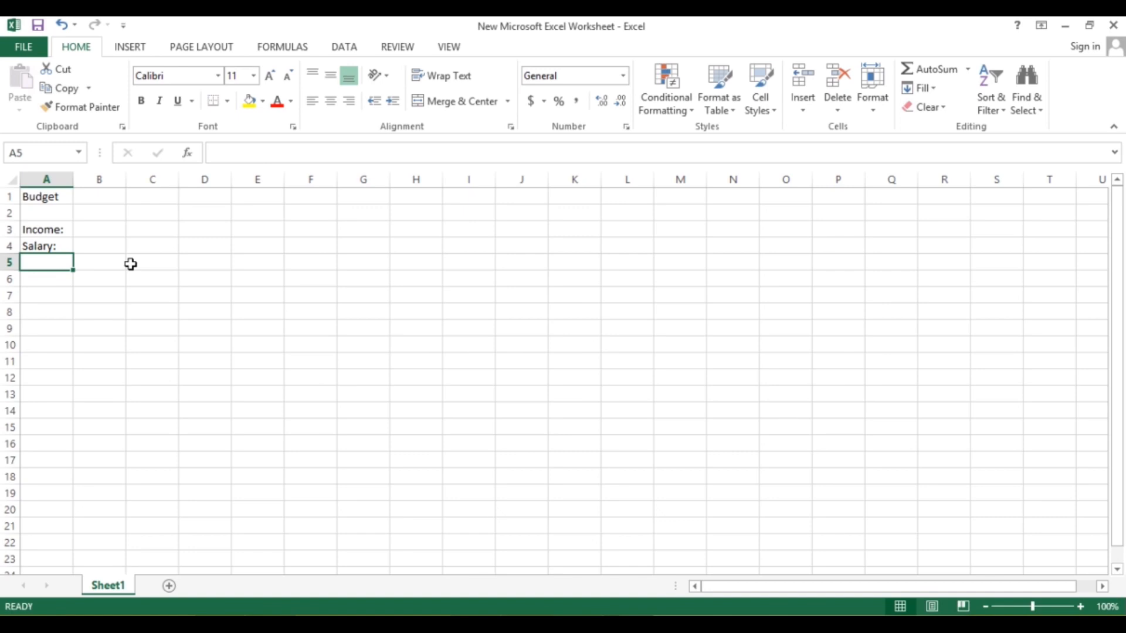
text(T)
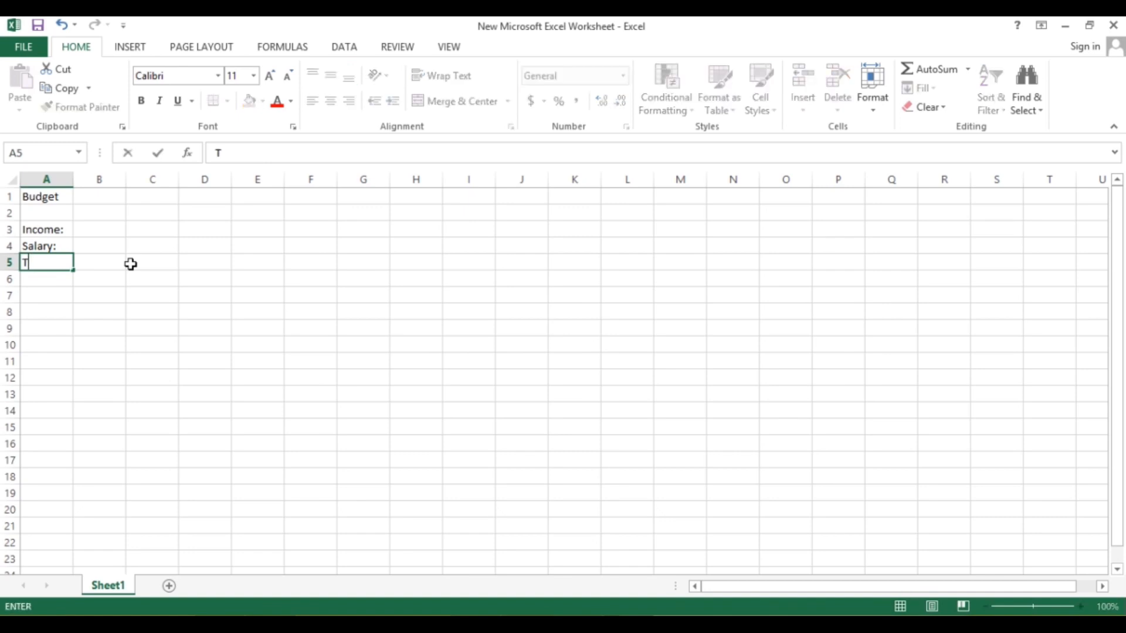
text(axes:)
key(ctrl+Return)
key(Return)
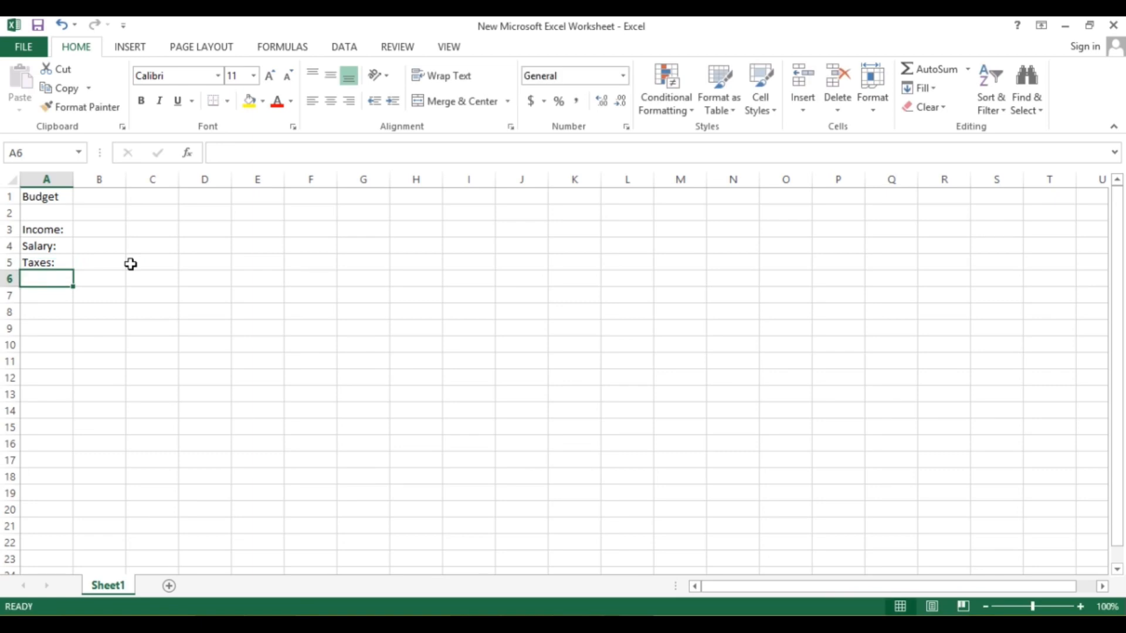
Add the row labels "Medical:", "Dental:" and "Savings:" in cells A6 to A8
text(Medic)
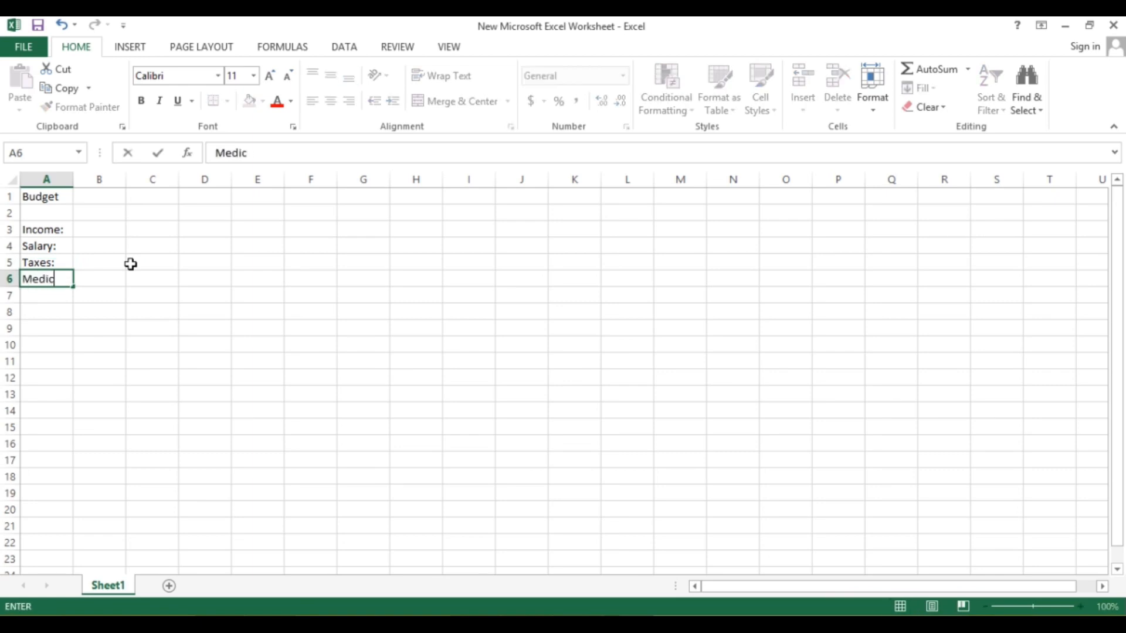
text(al:)
key(Return)
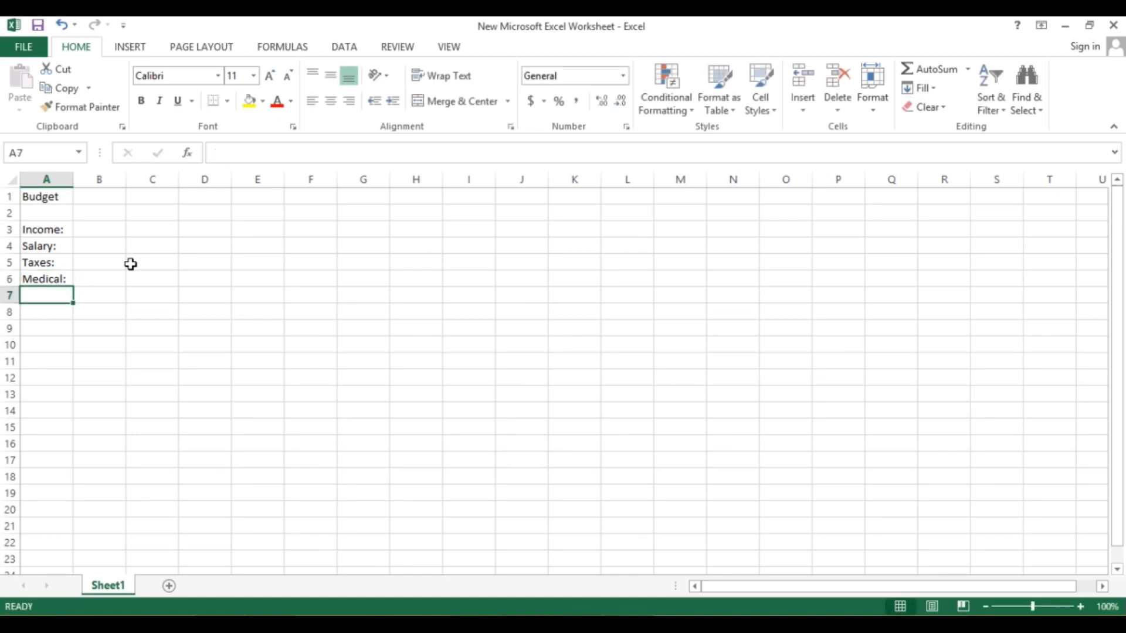
text(Dental:)
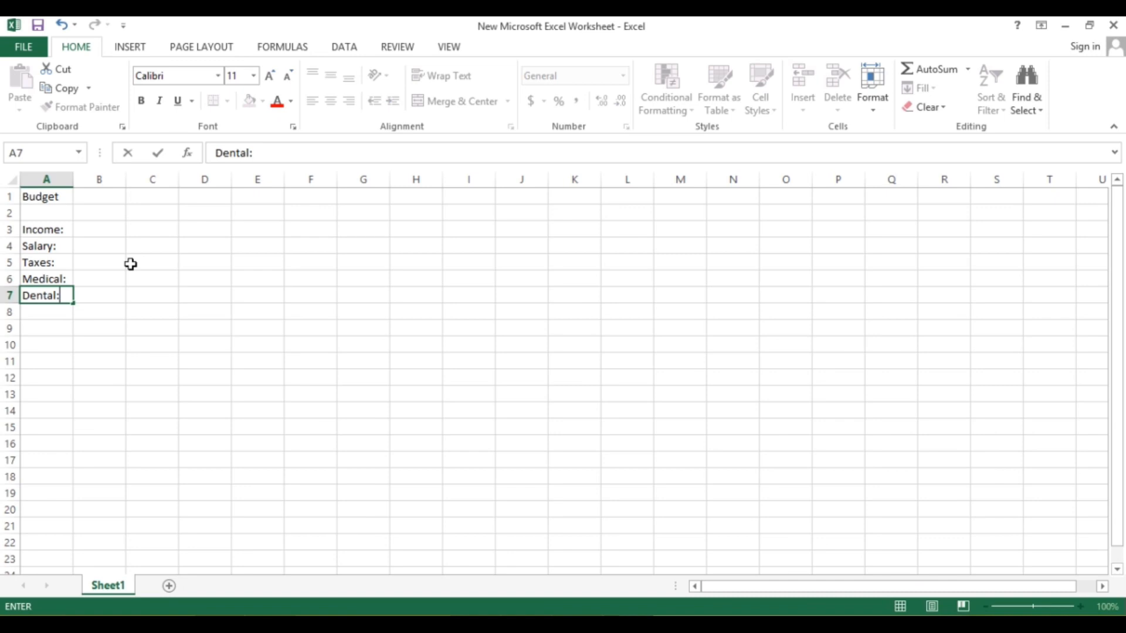
key(Return)
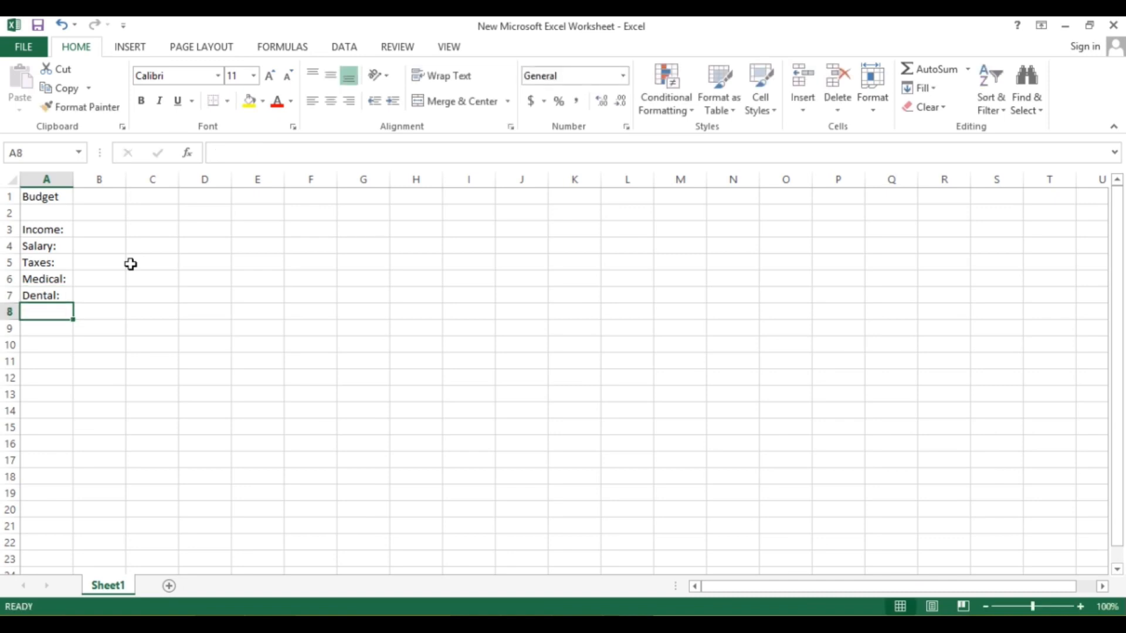
text(Savi)
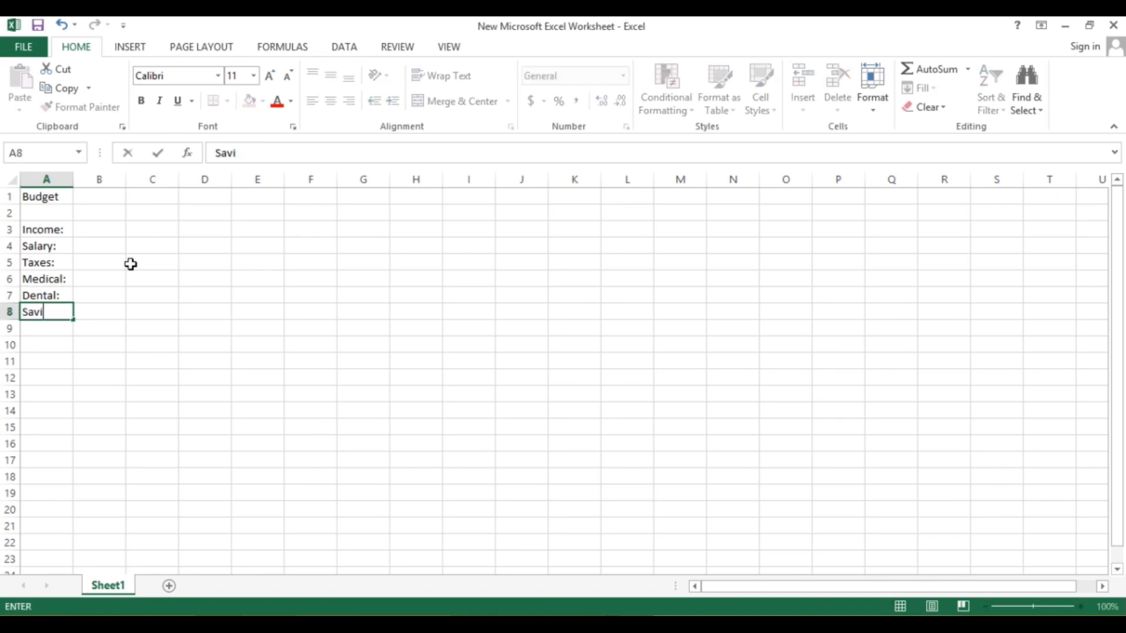
text(ngs:)
Fill B4 to B8 with the amounts: Salary 40000, Taxes 5000, Medical 2000, Dental 1000 and Savings 5000
click(120, 246)
text(40000)
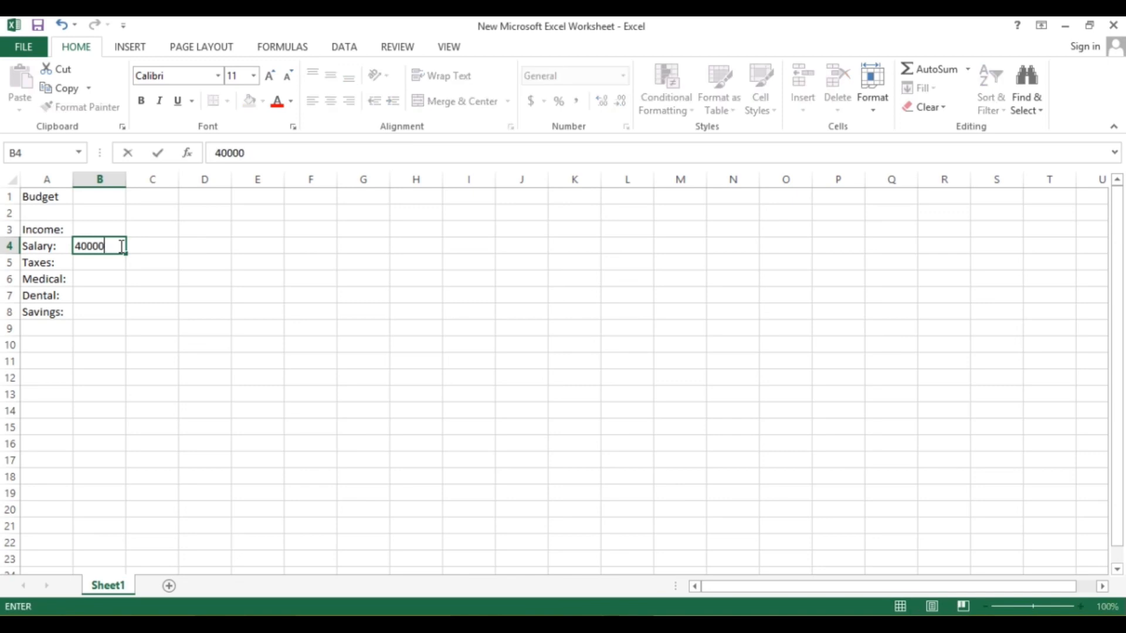
key(Return)
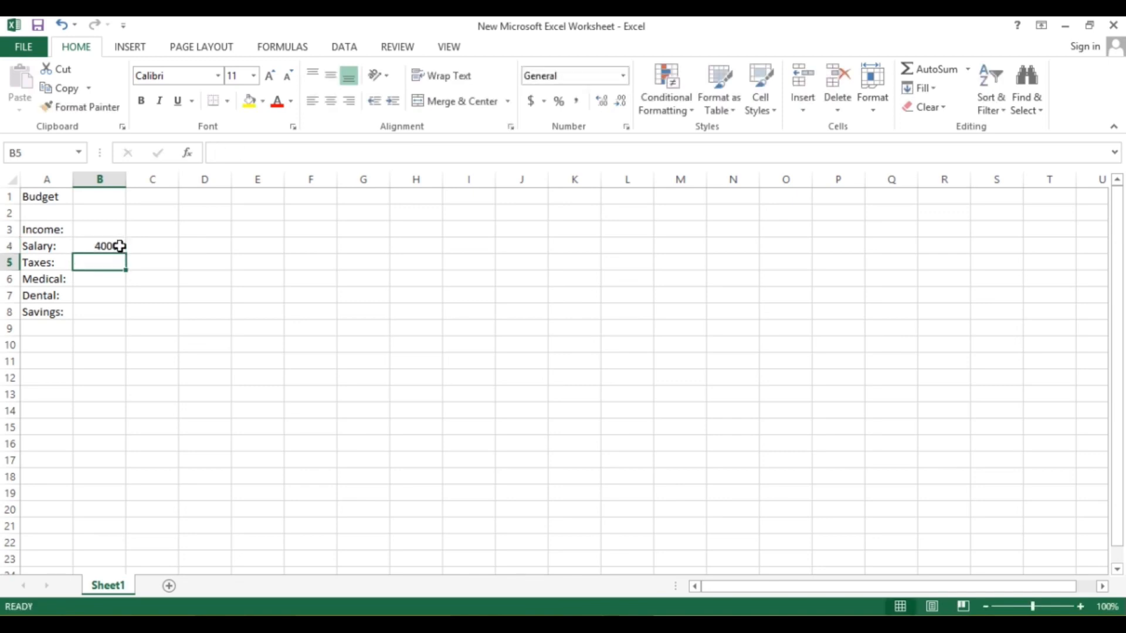
text(5000)
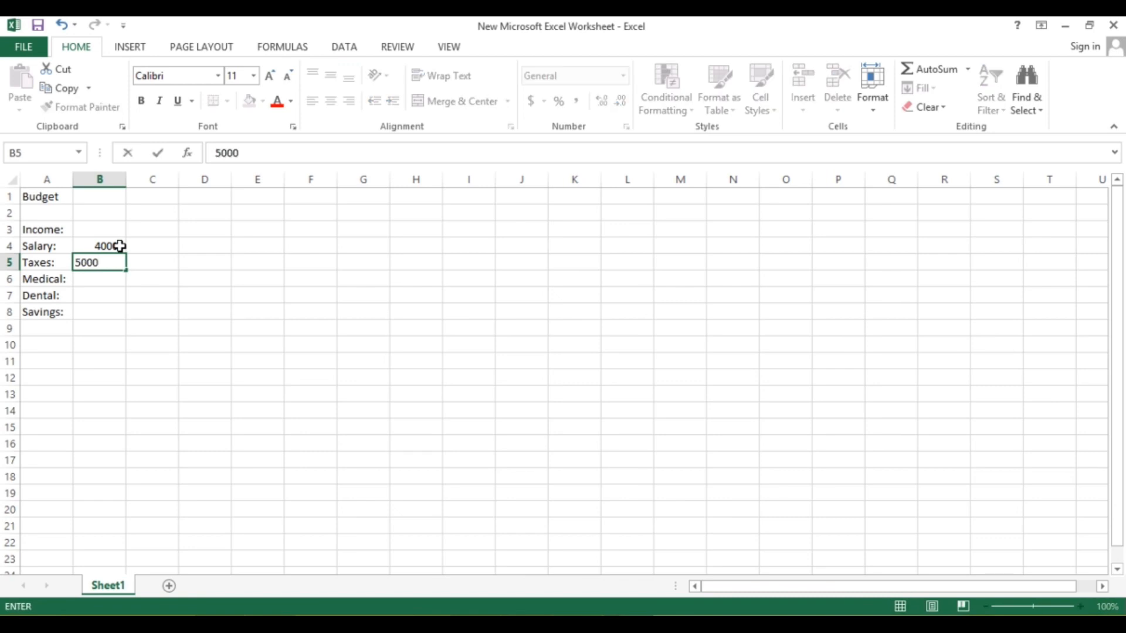
key(Return)
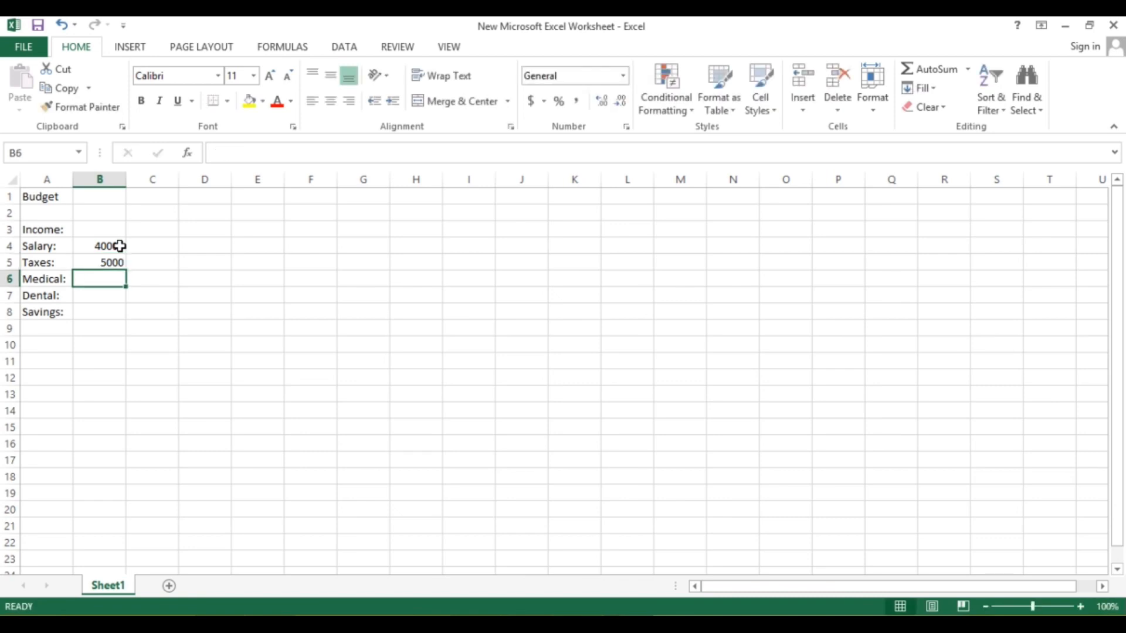
text(2000)
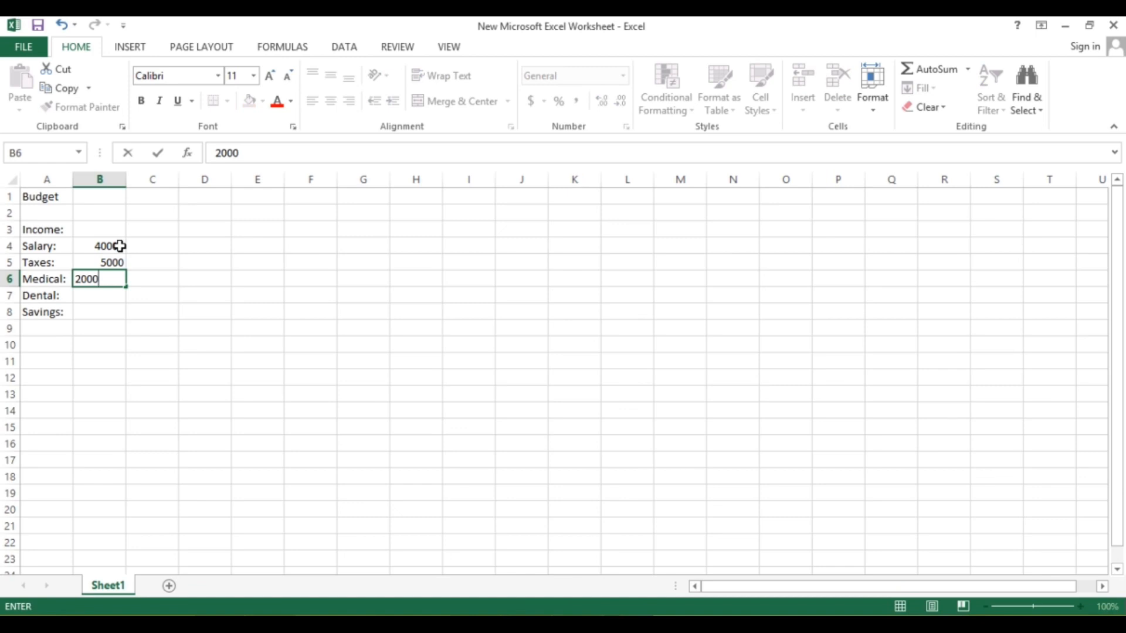
key(Return)
text(1000)
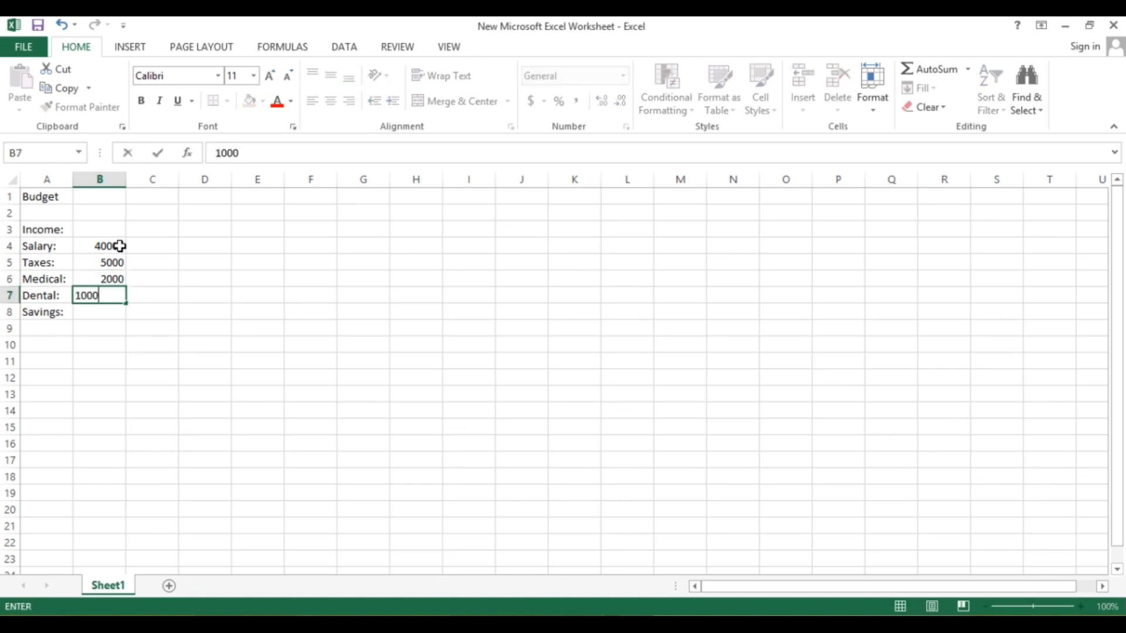
key(Return)
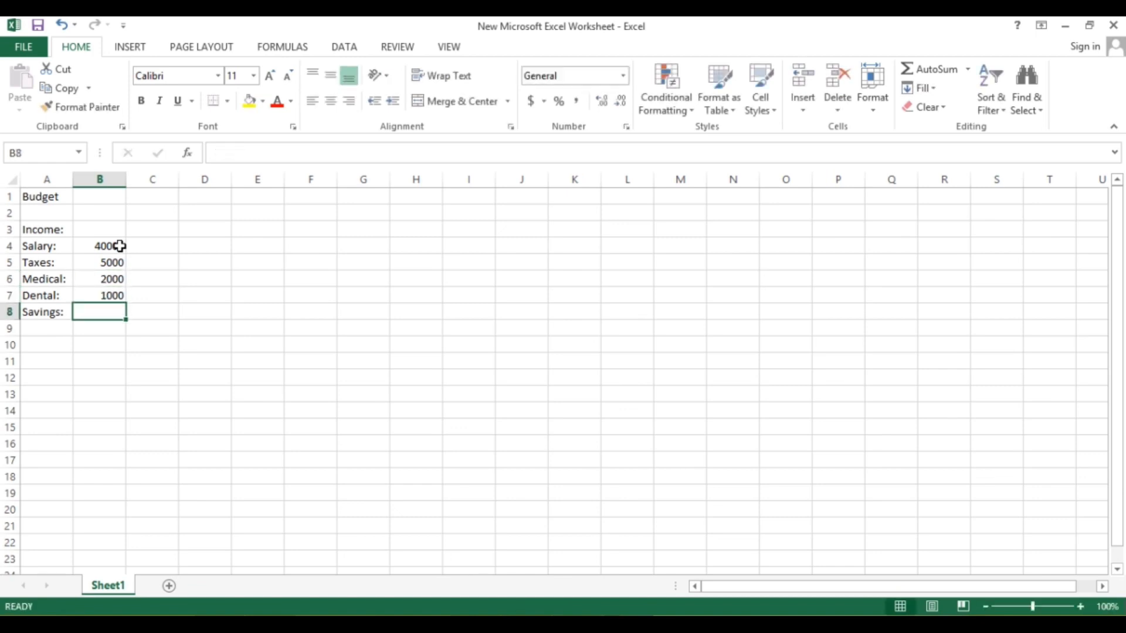
text(5000)
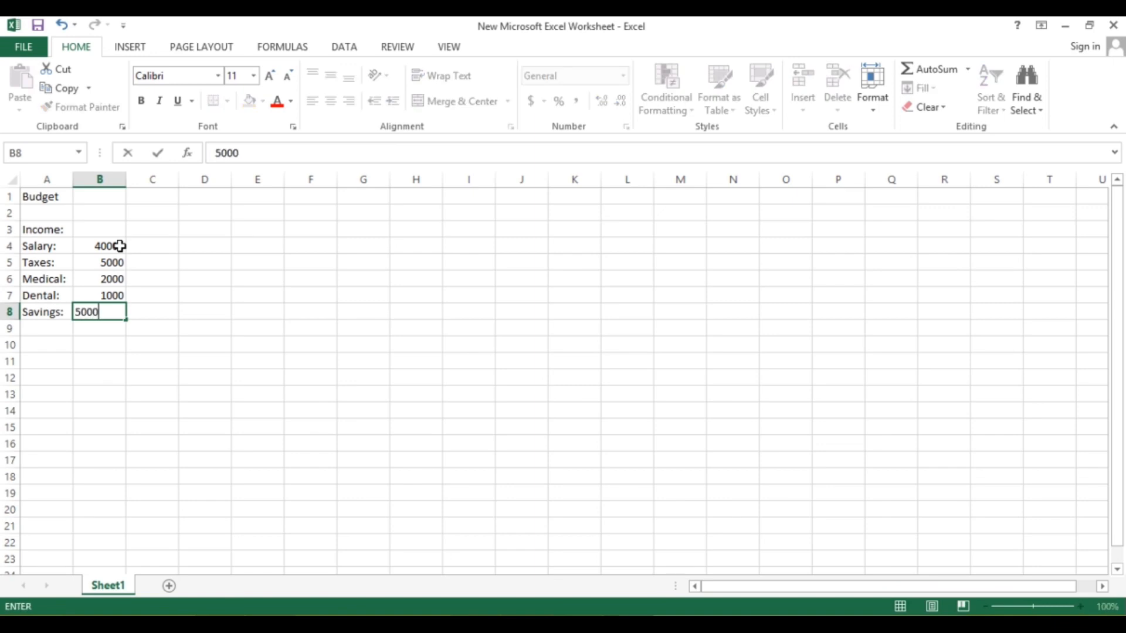
key(Return)
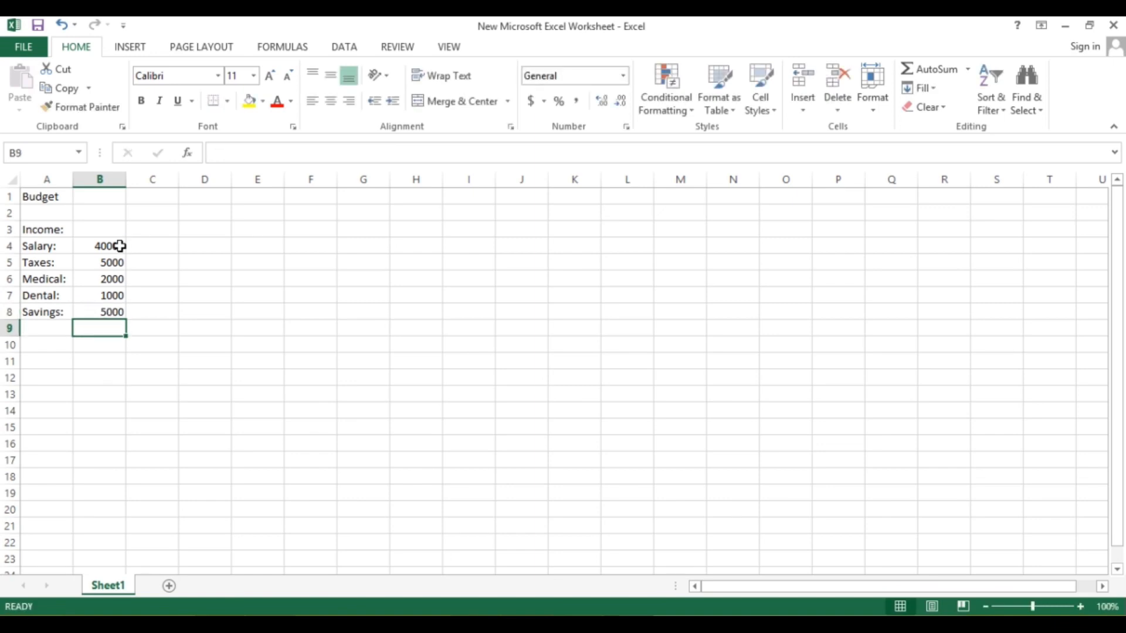
Enter the label "Net Income:" in A9 and autofit the width of column A to its contents
click(51, 330)
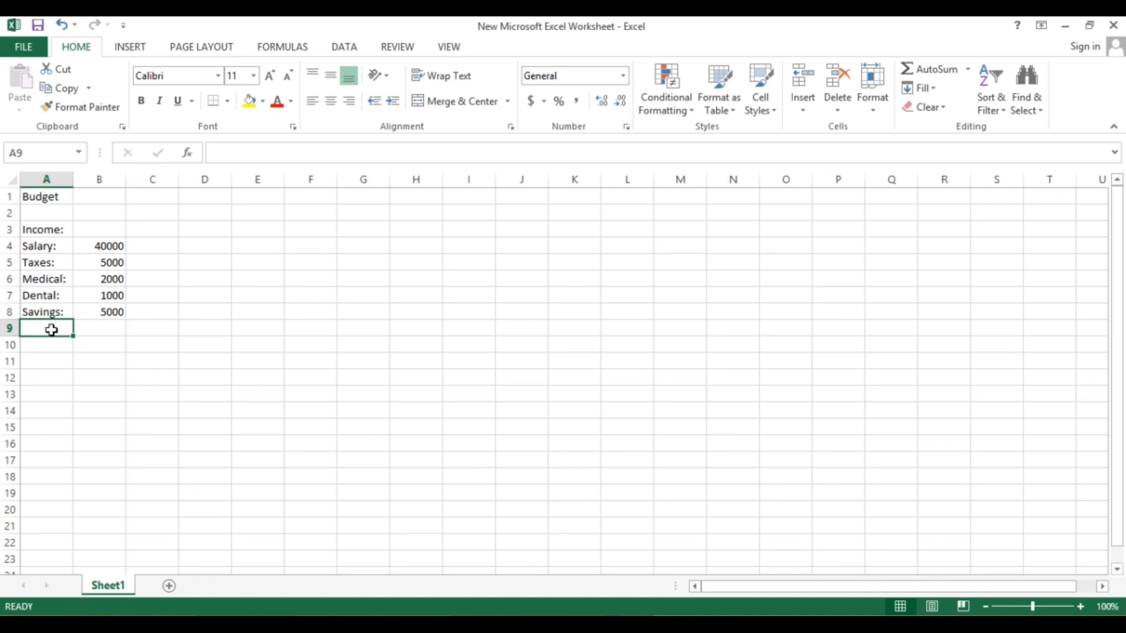
text(Net Income:)
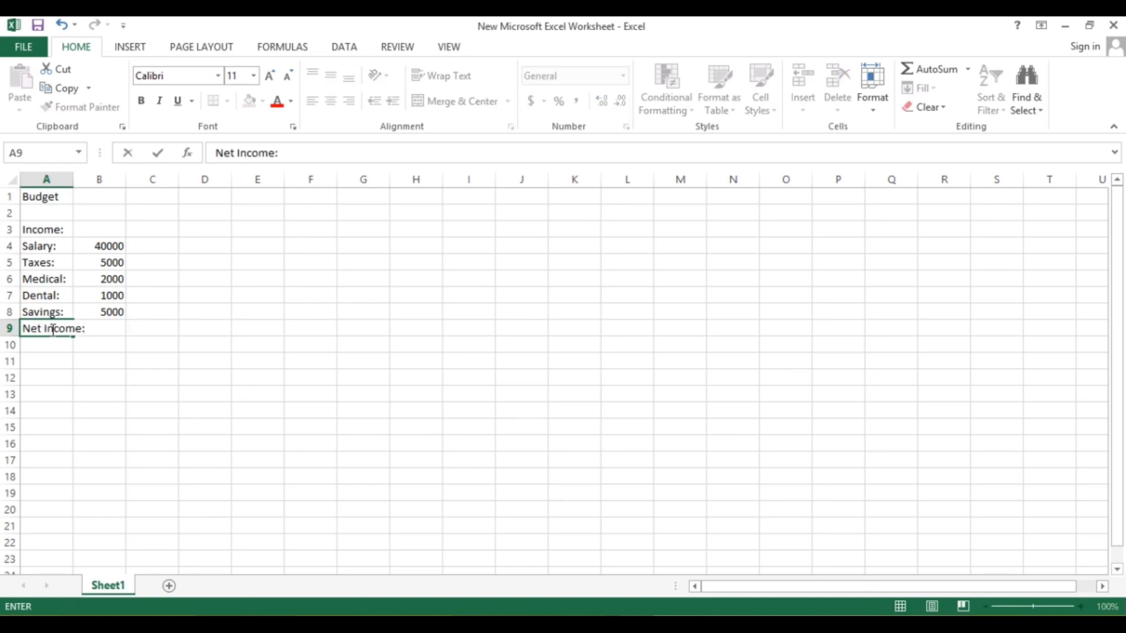
click(138, 344)
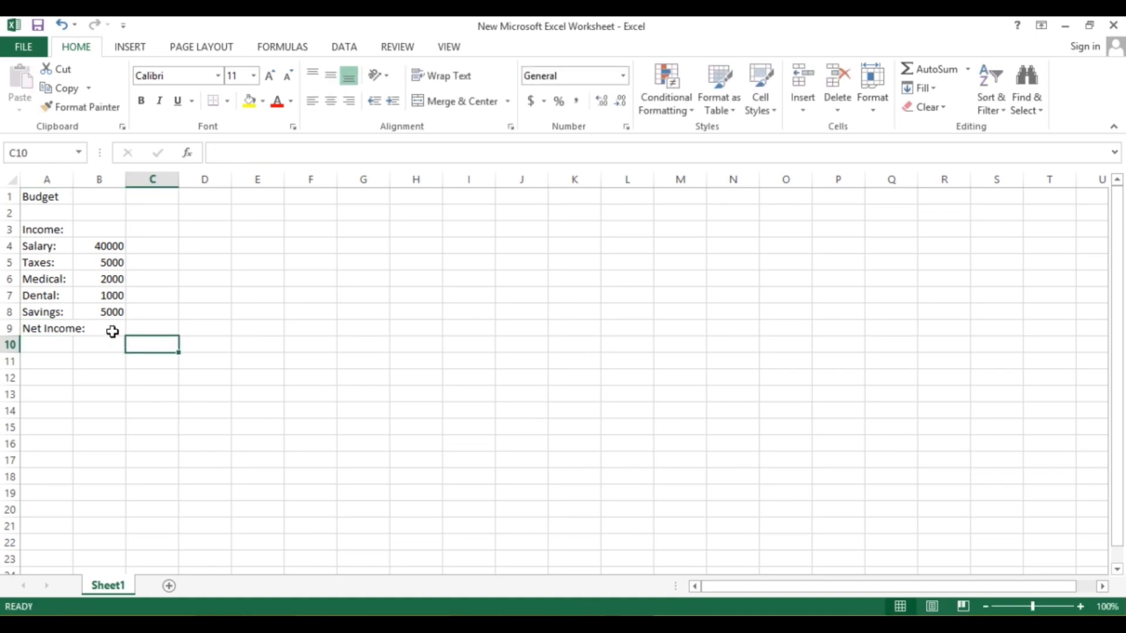
click(112, 332)
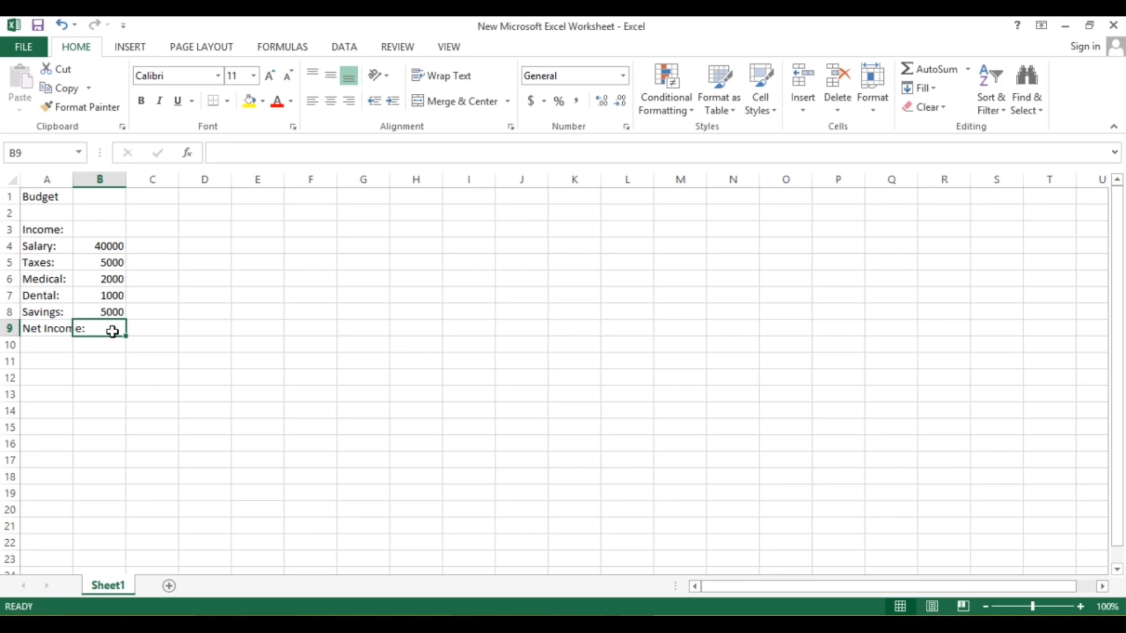
double_click(75, 185)
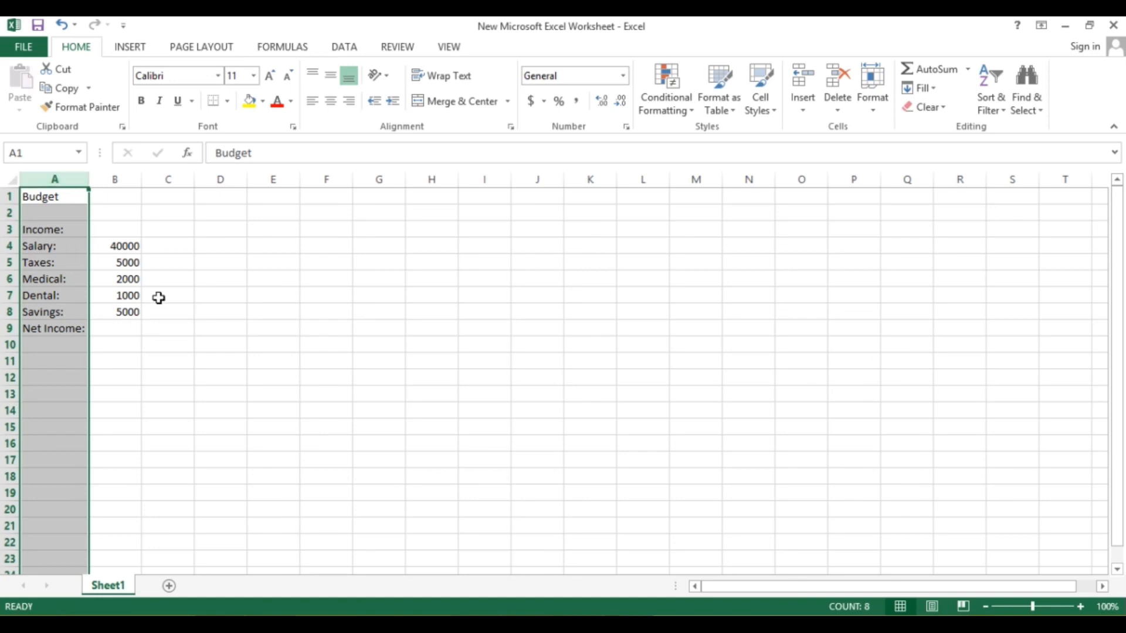
Calculate net income in B9 by subtracting the deductions from the salary with the formula =B4-B5-B6-B7-B8
click(128, 329)
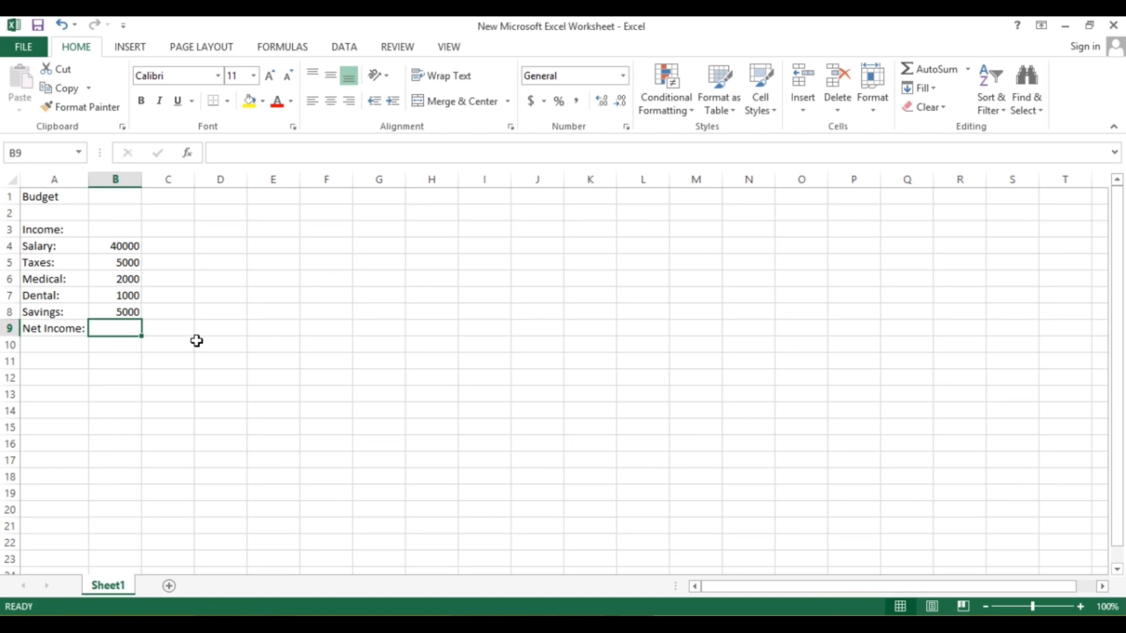
text(=)
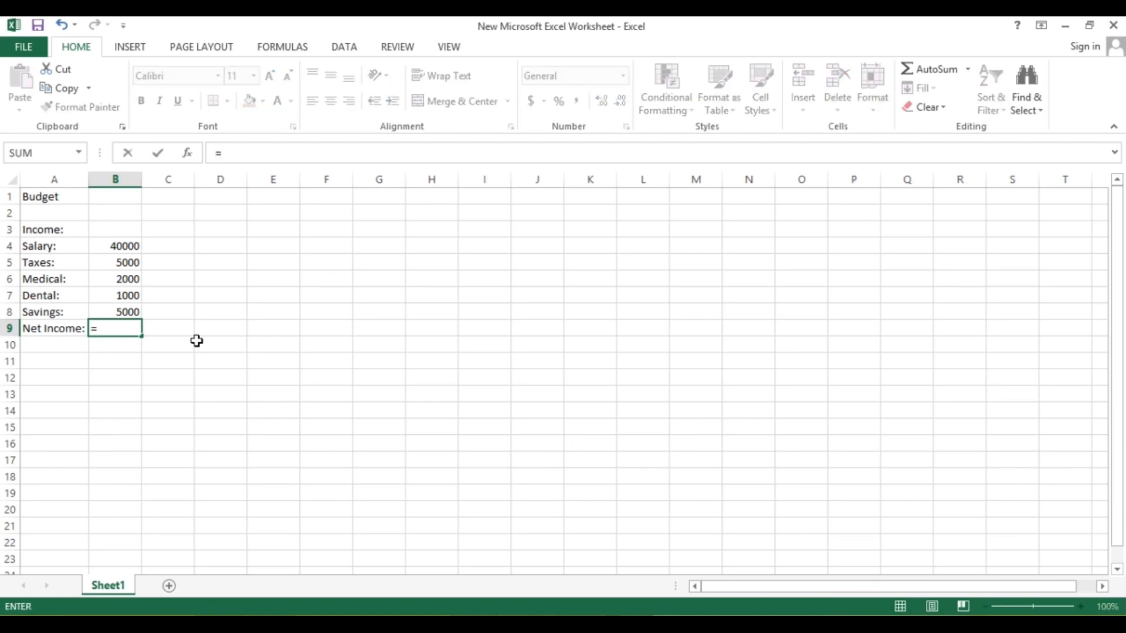
click(128, 248)
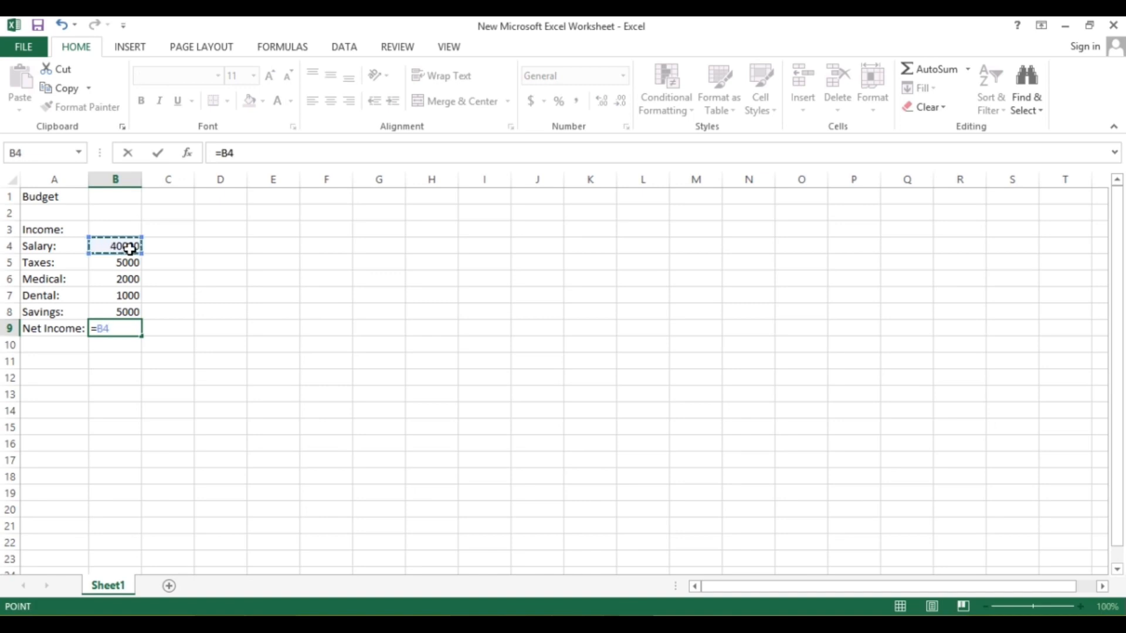
text(-)
click(129, 262)
text(-)
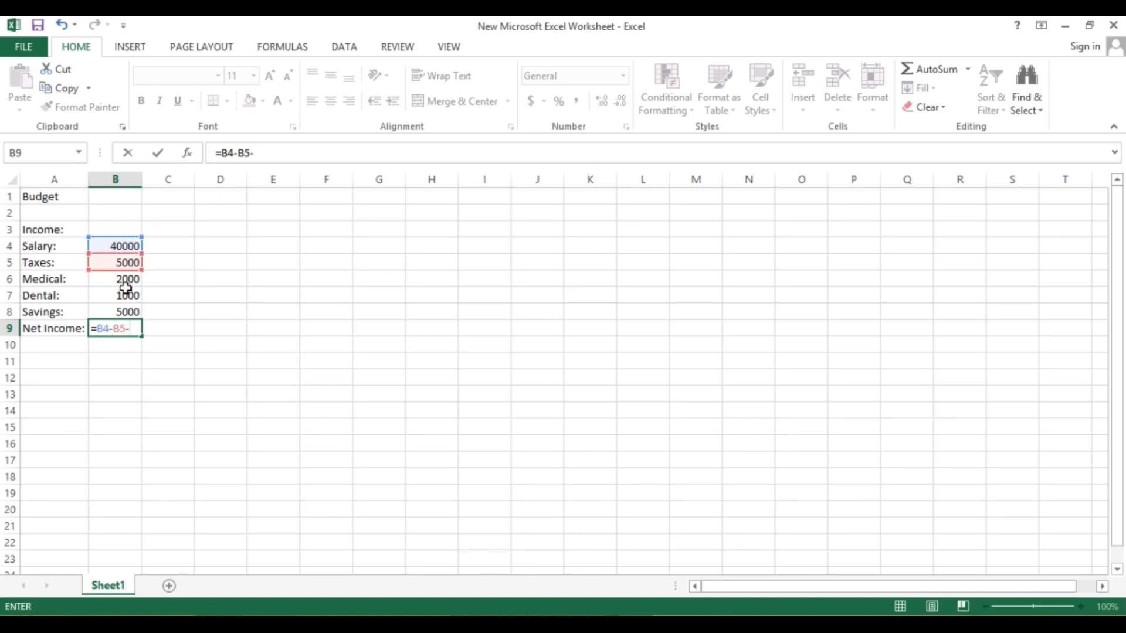
click(126, 279)
text(-)
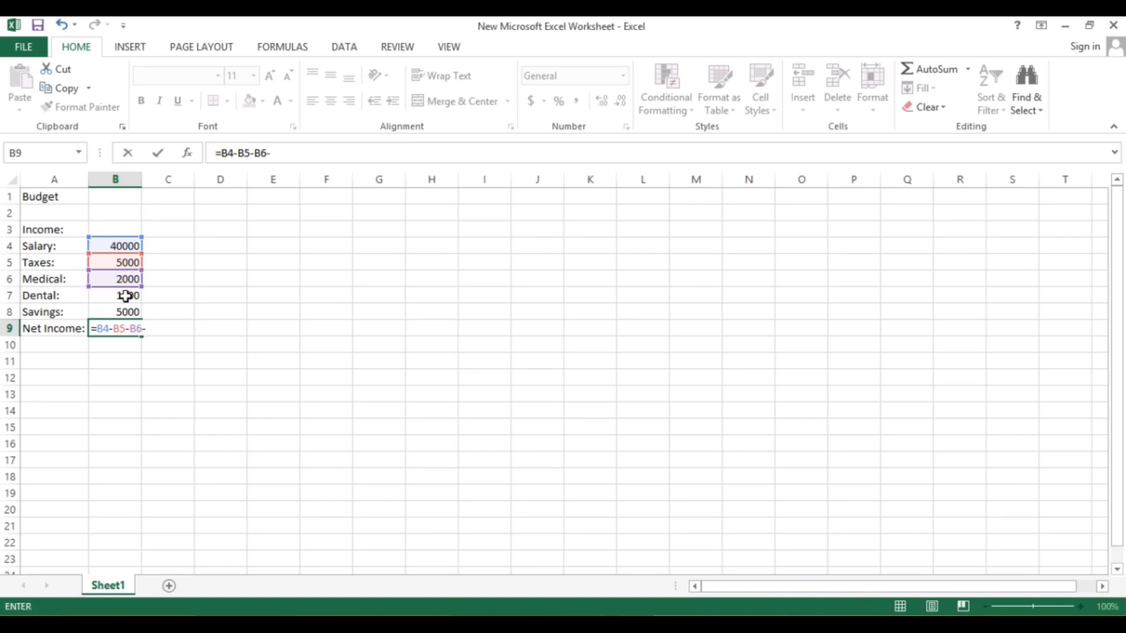
click(126, 295)
text(-)
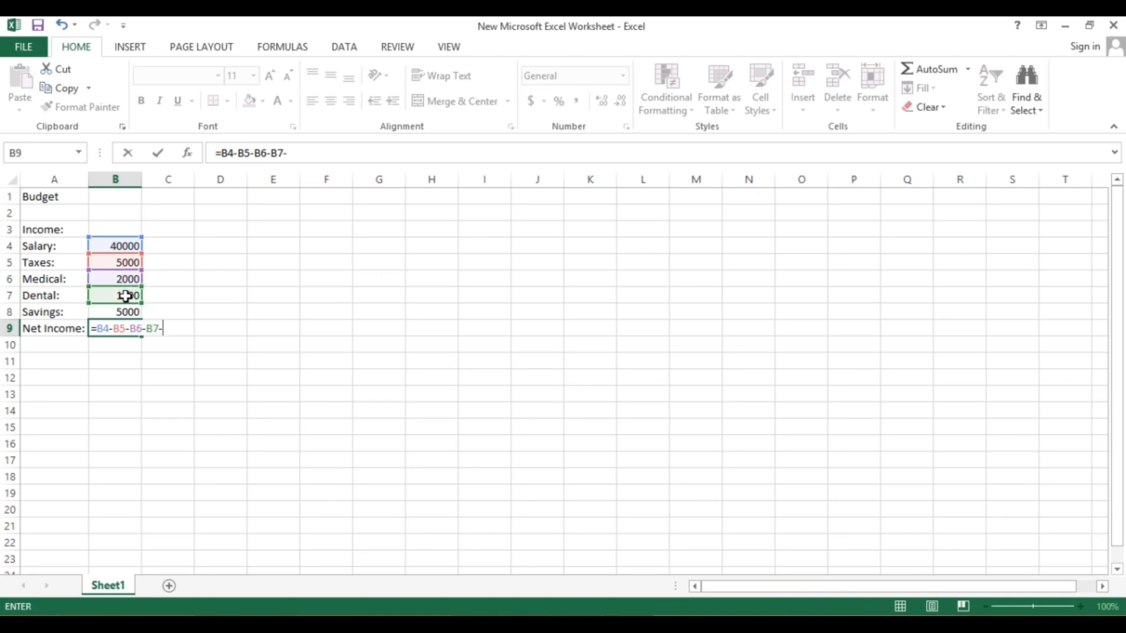
click(128, 310)
text(-)
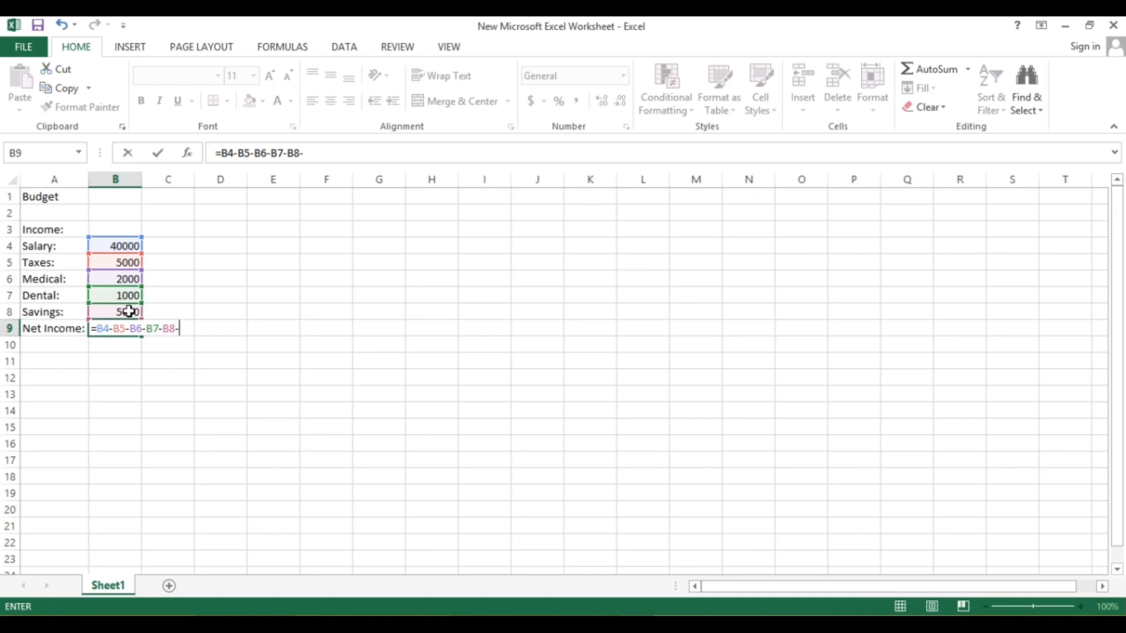
key(BackSpace)
key(Return)
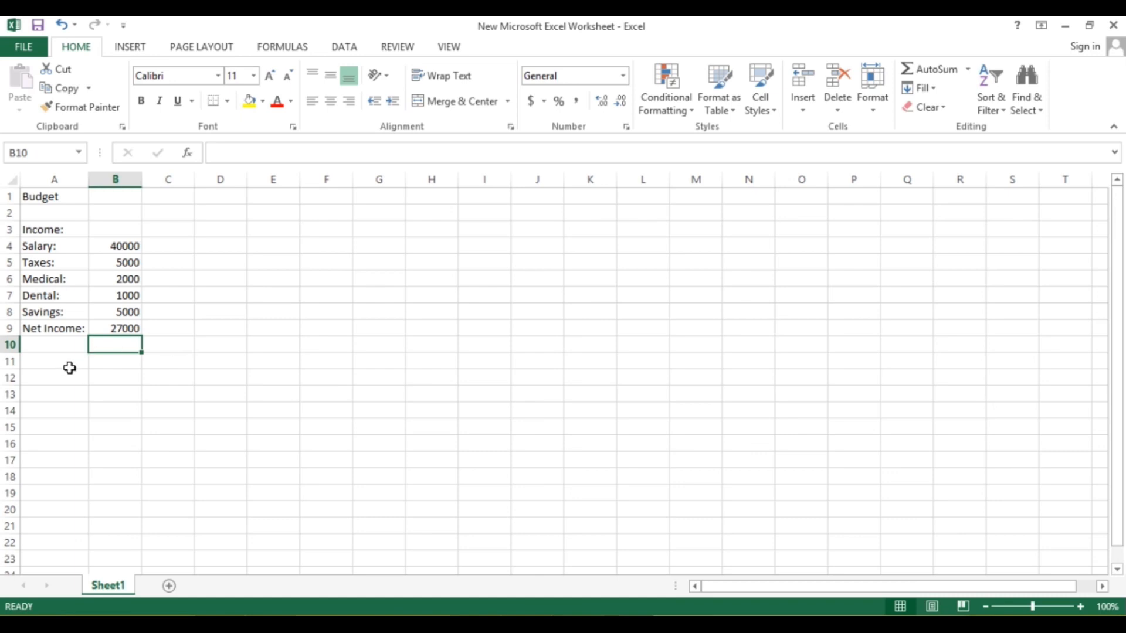
Enter the heading "Expenses:" in A11 and the row labels "Rent:" and "Food:" in A12 and A13
key(Down)
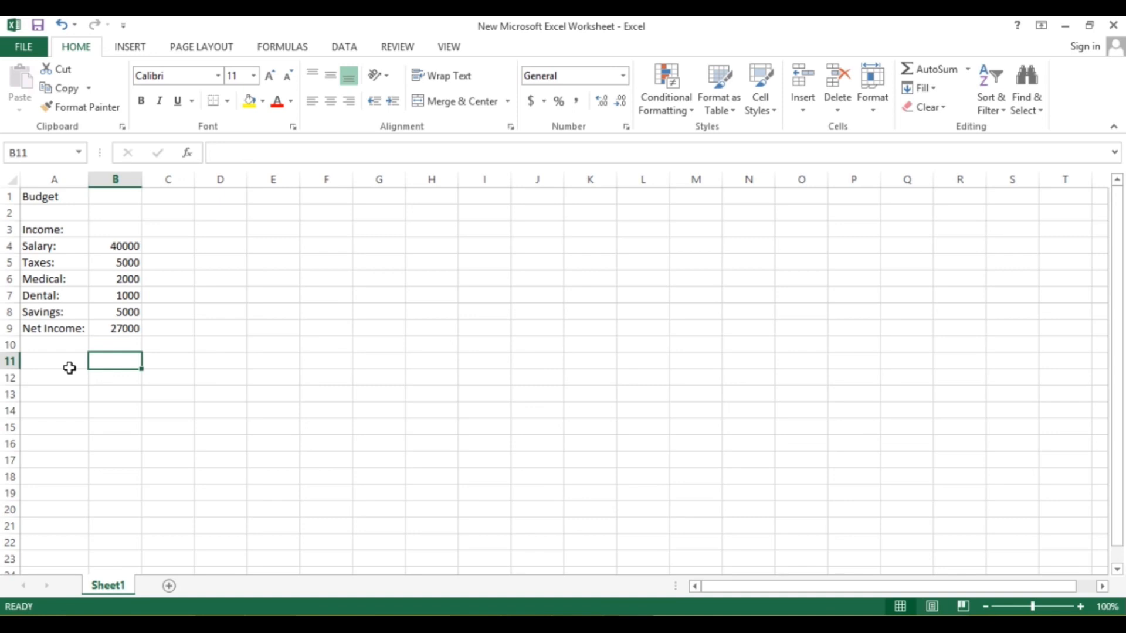
click(69, 367)
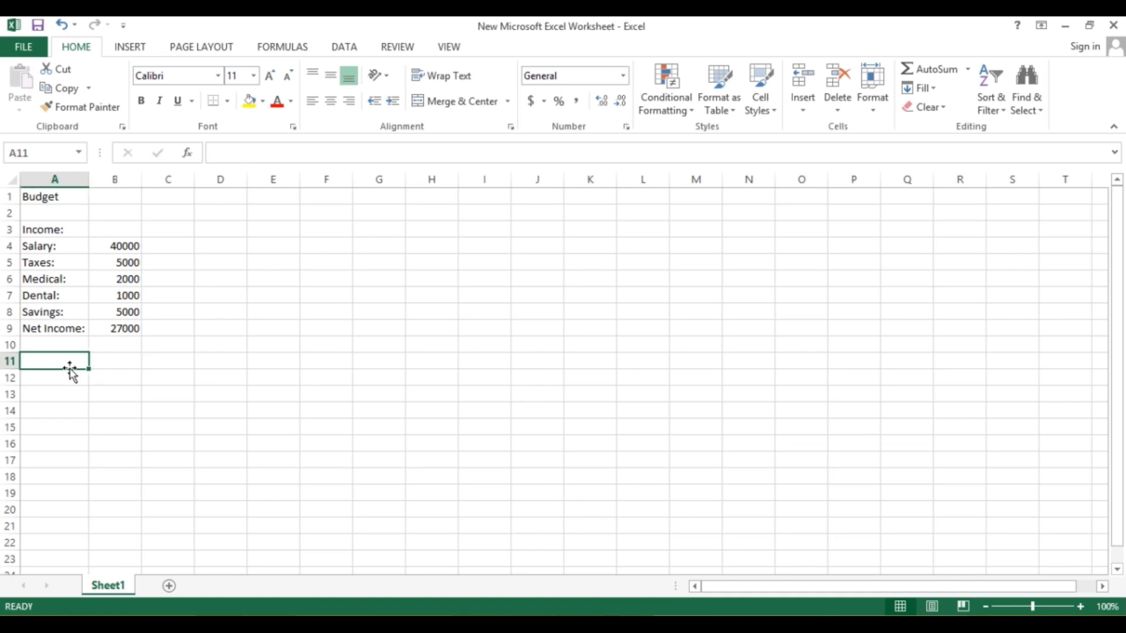
text(Expenses)
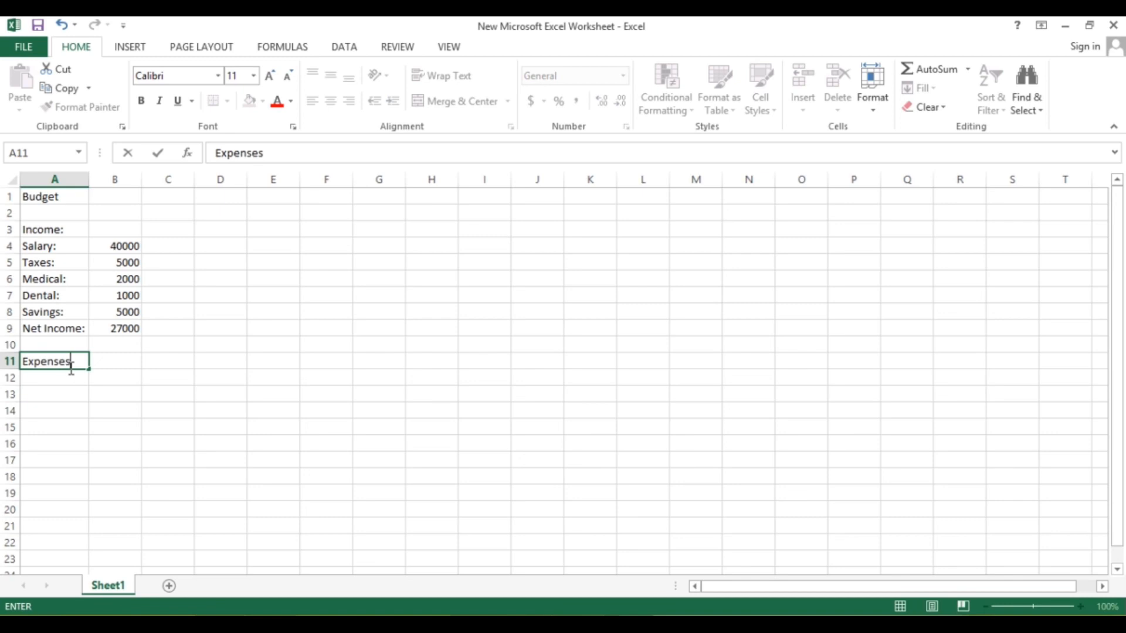
text(:)
key(Return)
text(Rent:)
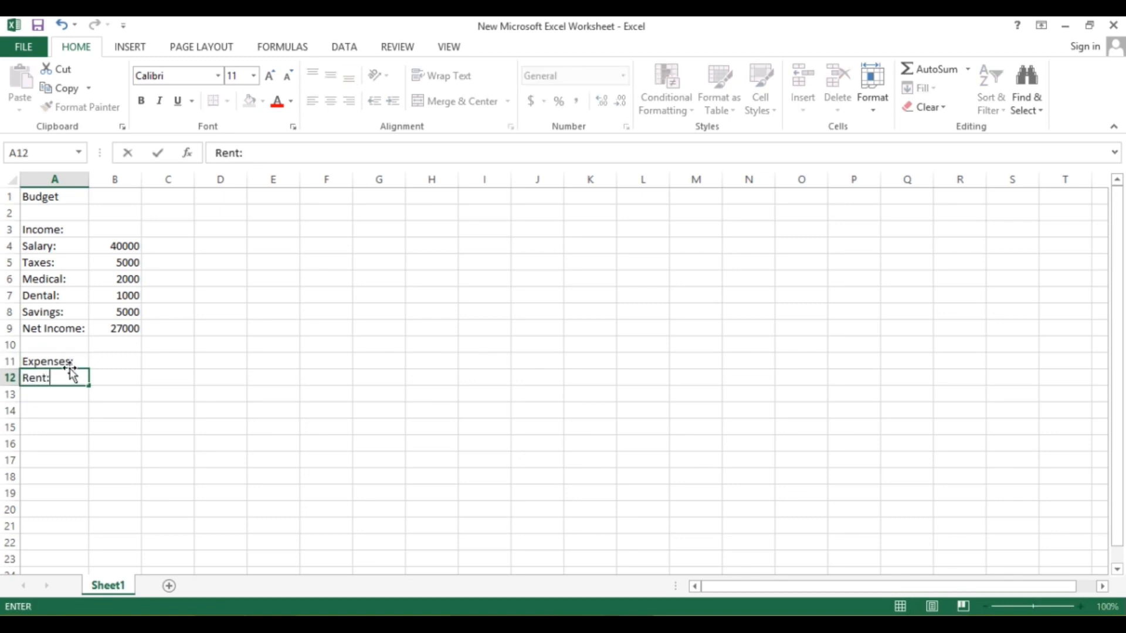
key(Return)
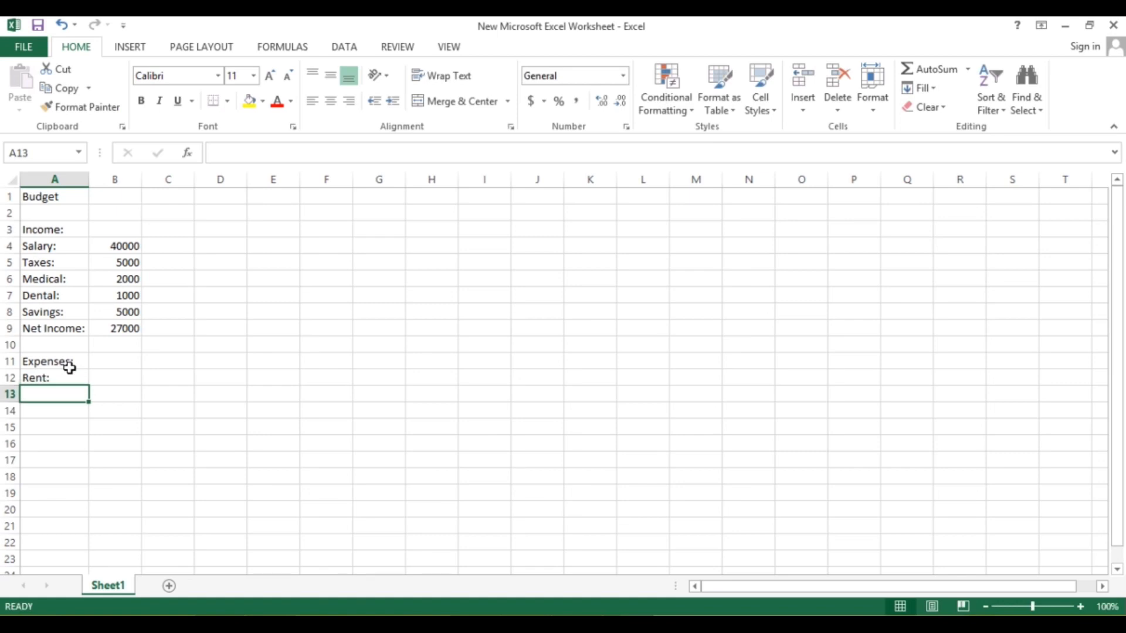
text(Food:)
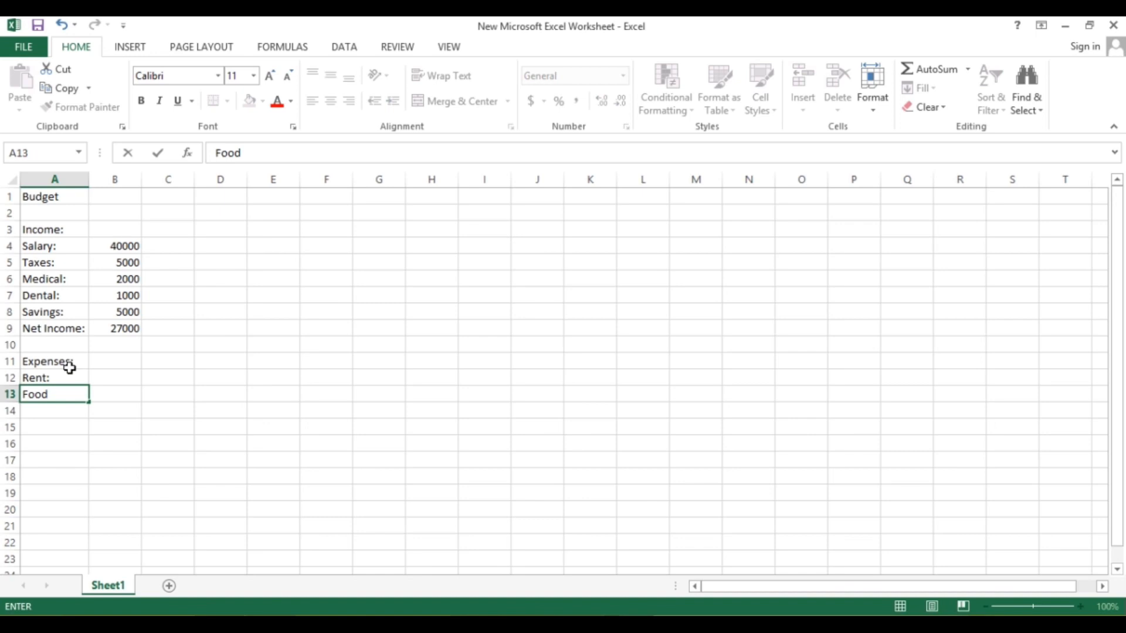
key(Return)
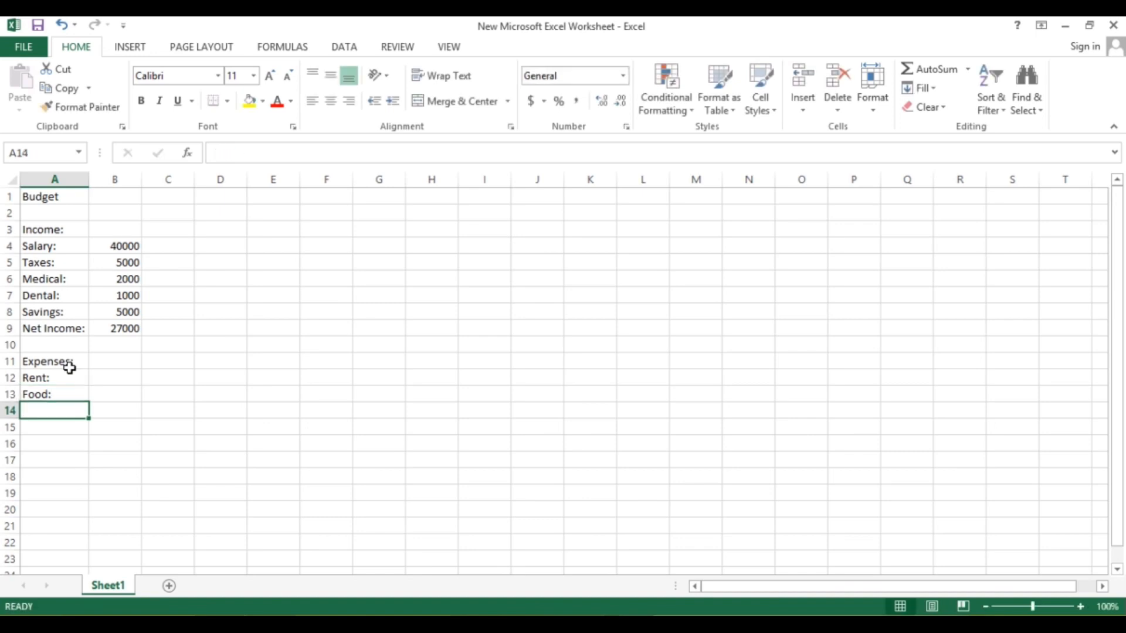
Add the row labels "Car/Transport:" in A14 and "Other Items:" in A15
text(Car)
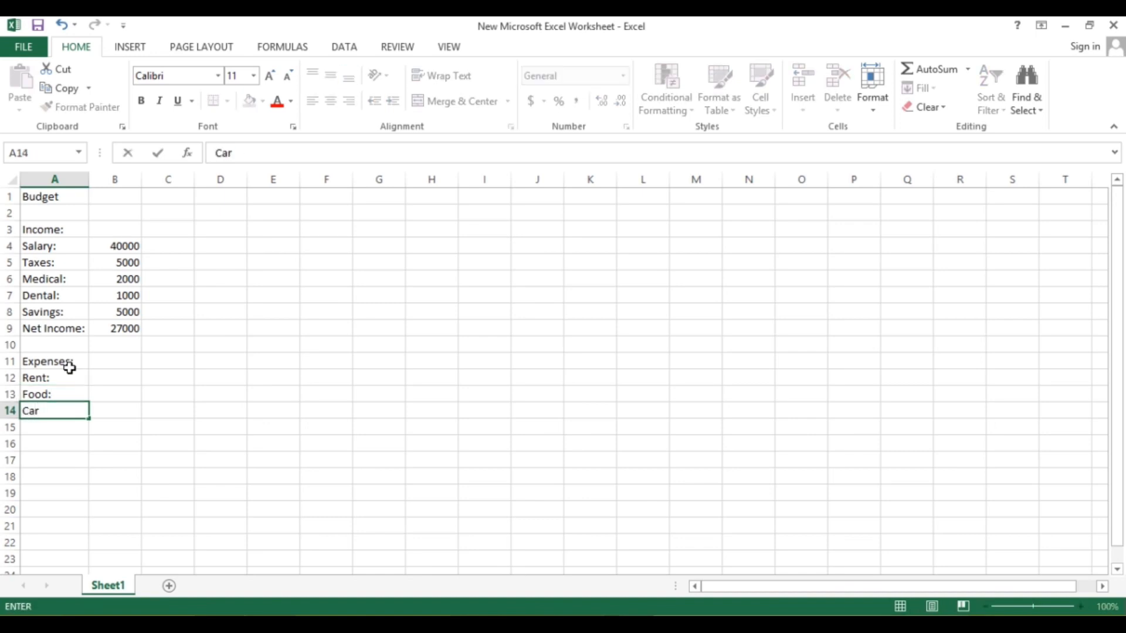
text(/Transport)
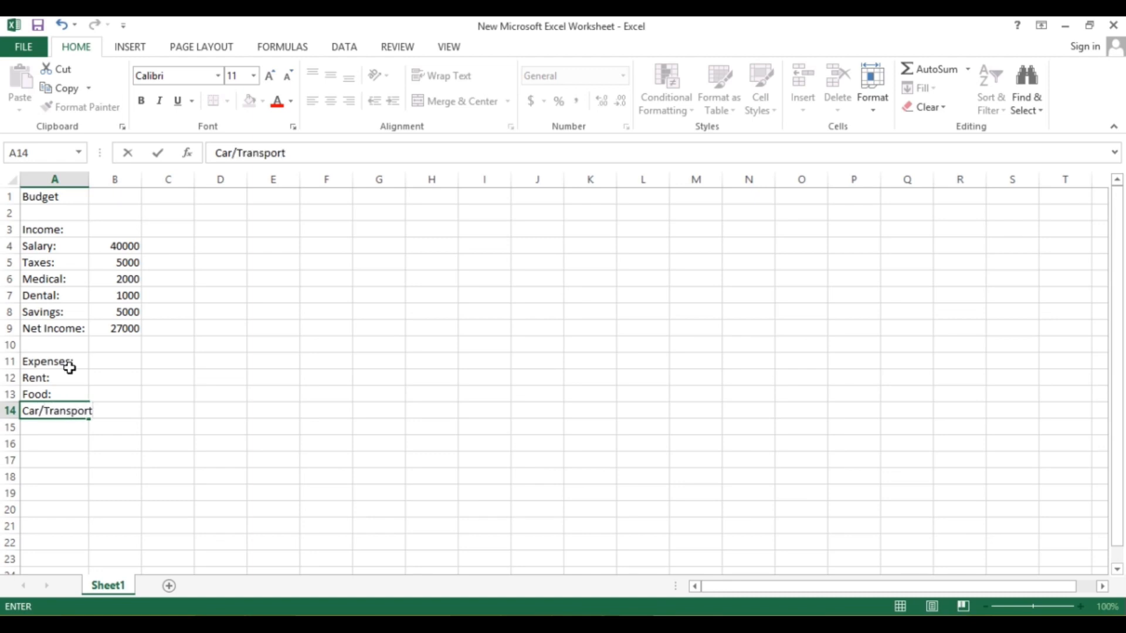
text(:)
key(Return)
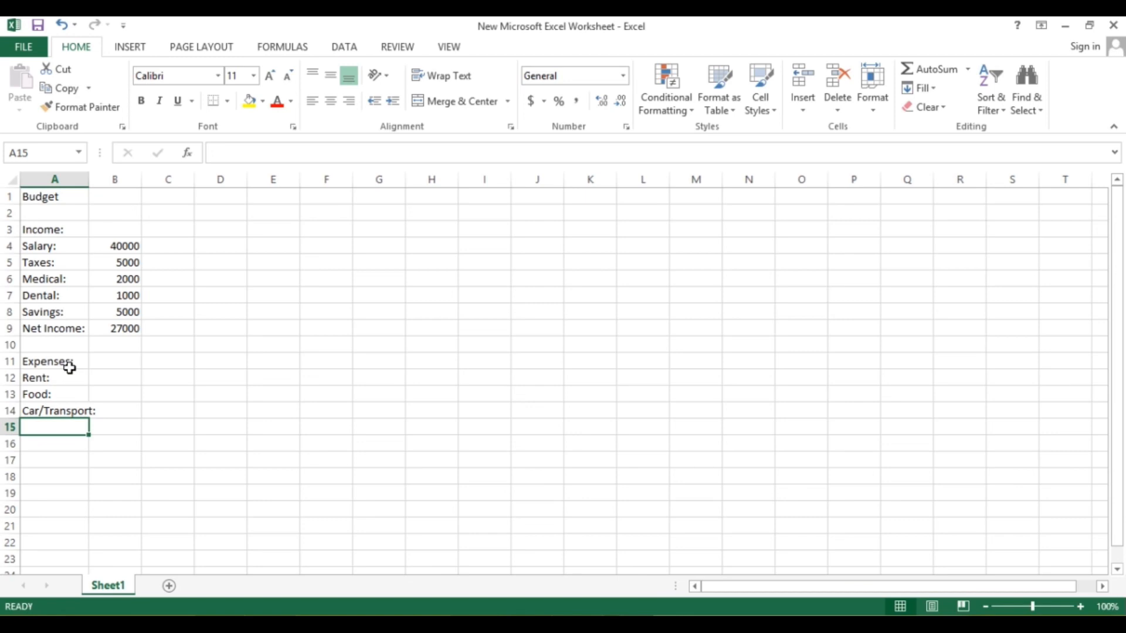
text(Othe)
key(BackSpace)
key(BackSpace)
text(her Info)
key(BackSpace)
key(BackSpace)
key(BackSpace)
text(tems:)
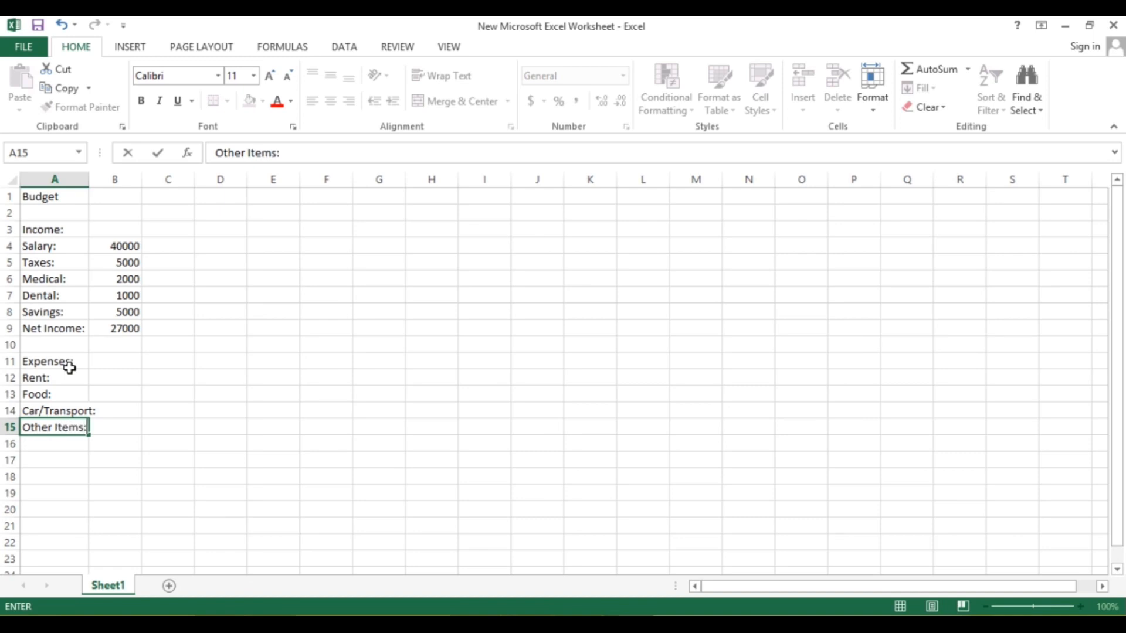
key(Return)
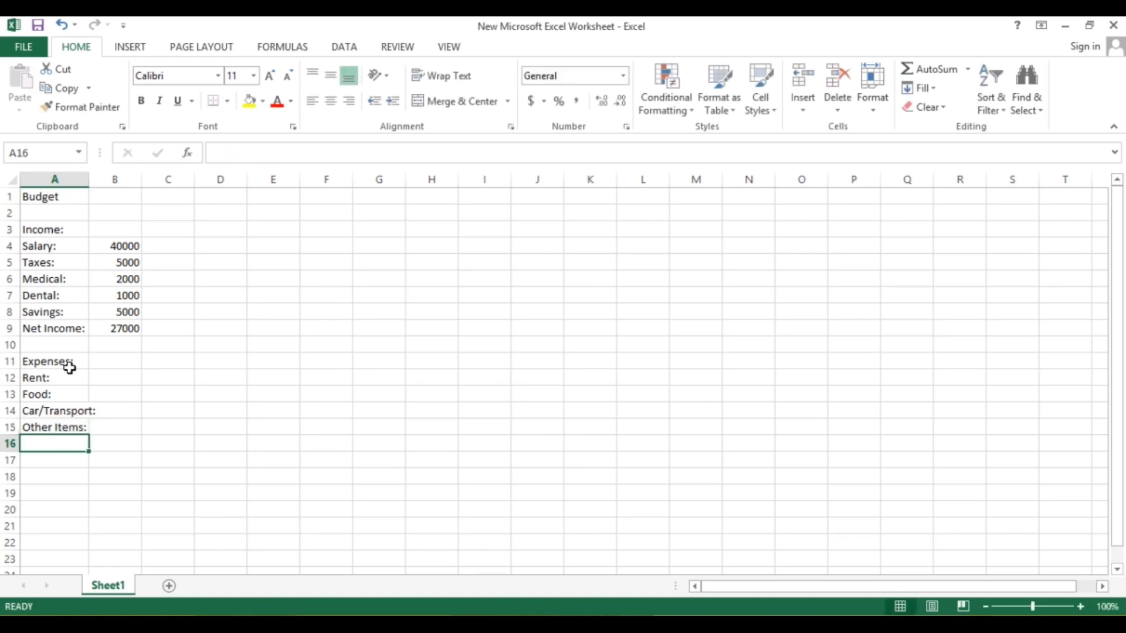
Add the row labels "Pet:", "Gifts:" and "Loans:" in cells A16 to A18
text(Pet:)
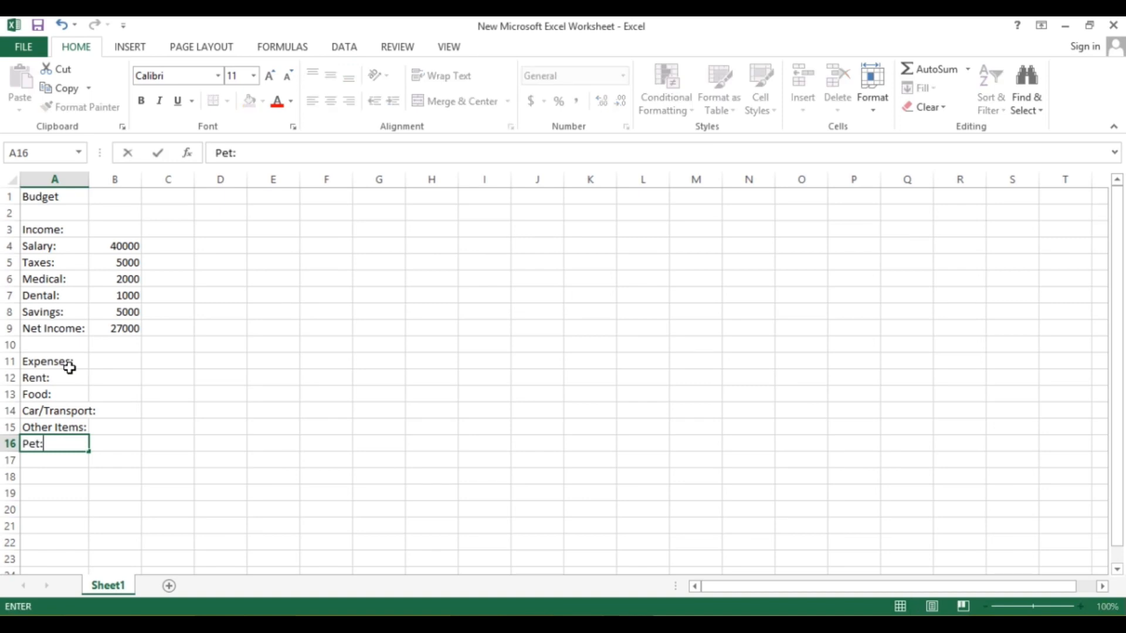
key(Return)
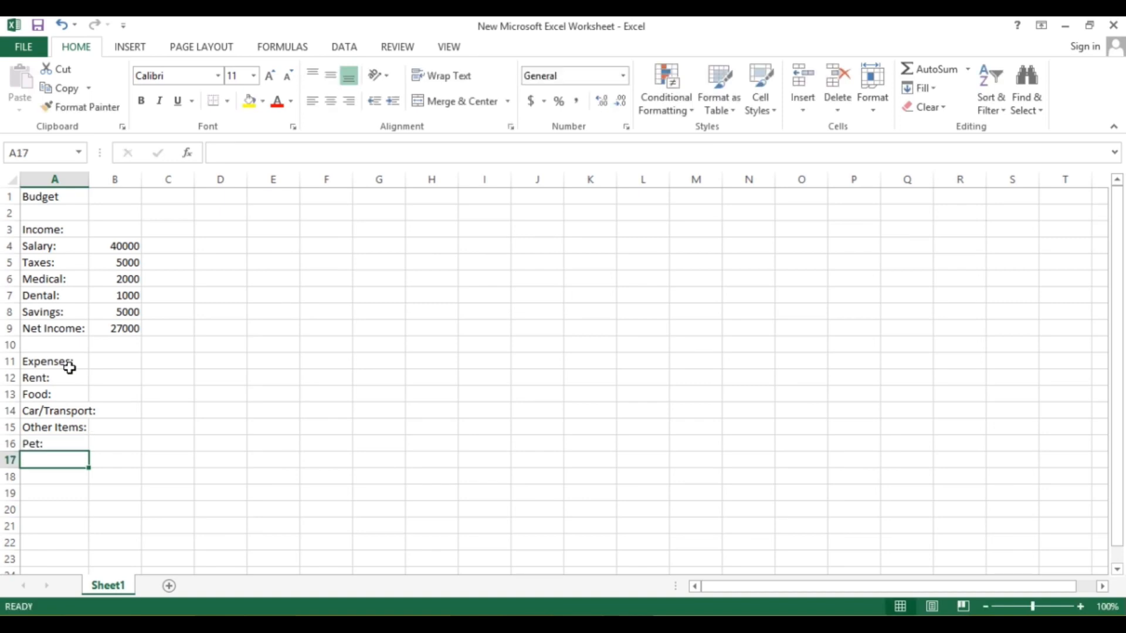
text(Gifts:)
key(Return)
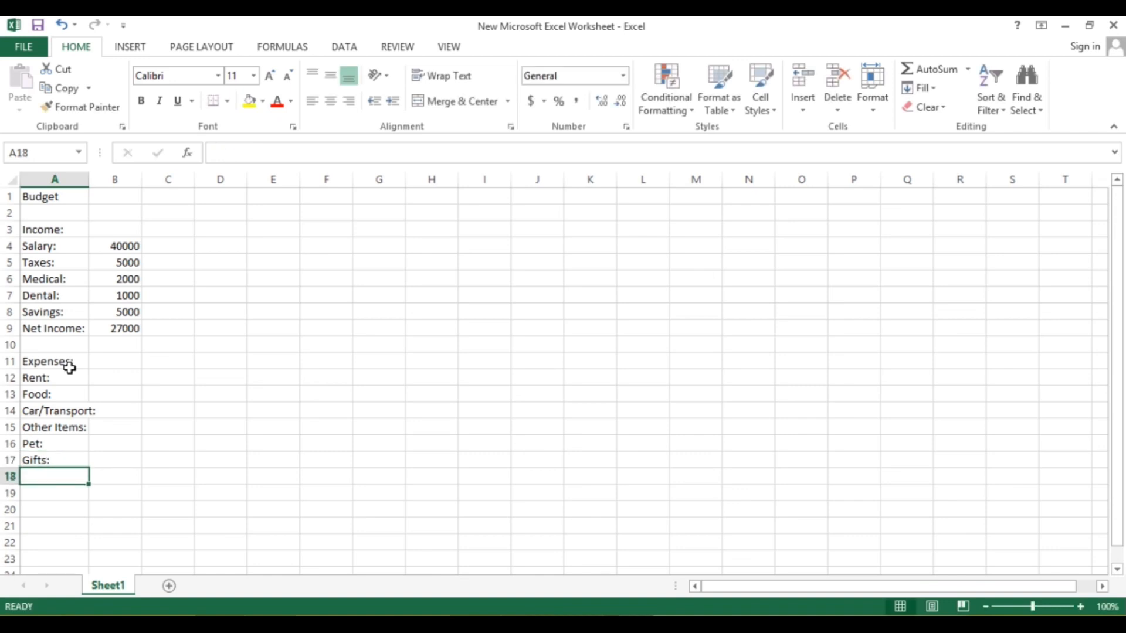
text(Sa)
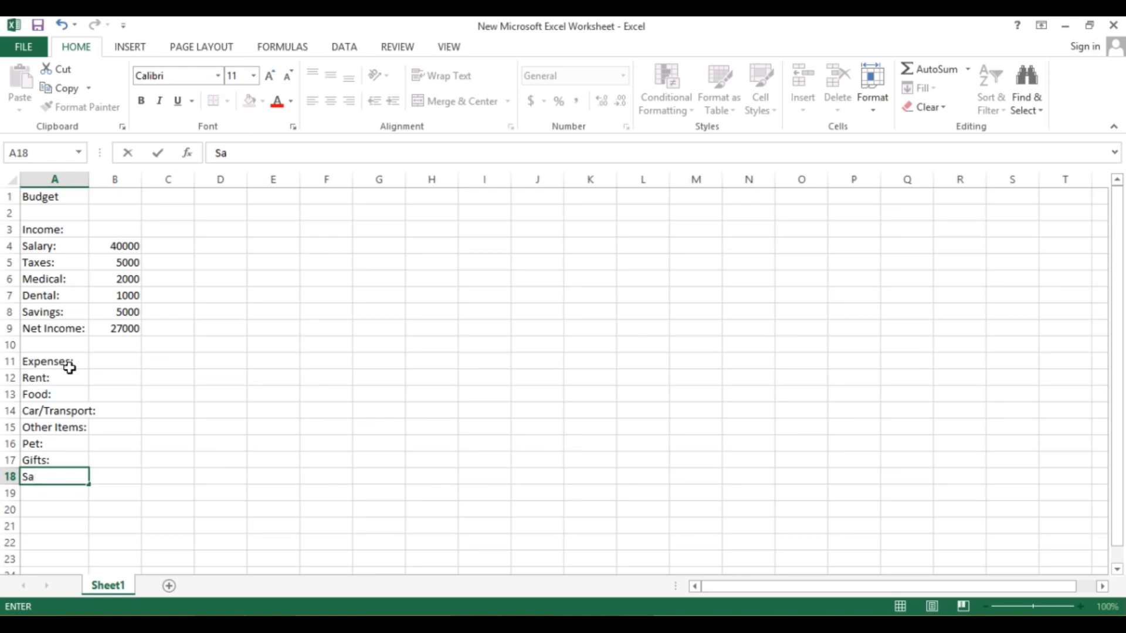
key(BackSpace)
key(BackSpace)
text(Loa)
key(BackSpace)
text(oans:)
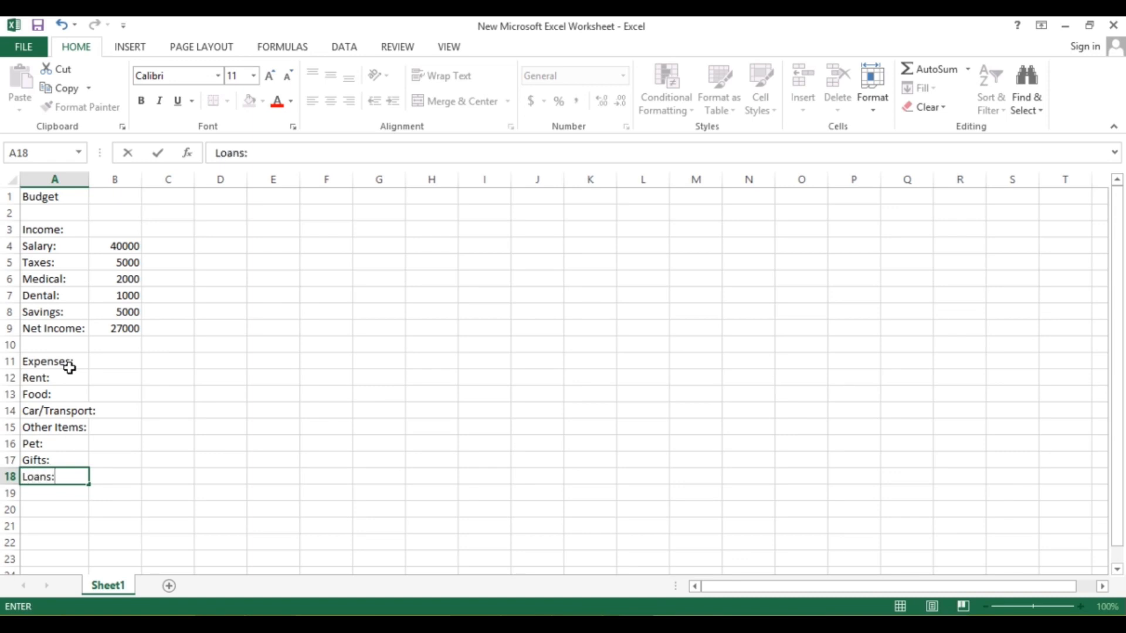
Autofit the width of column A to fit the expense labels
click(133, 362)
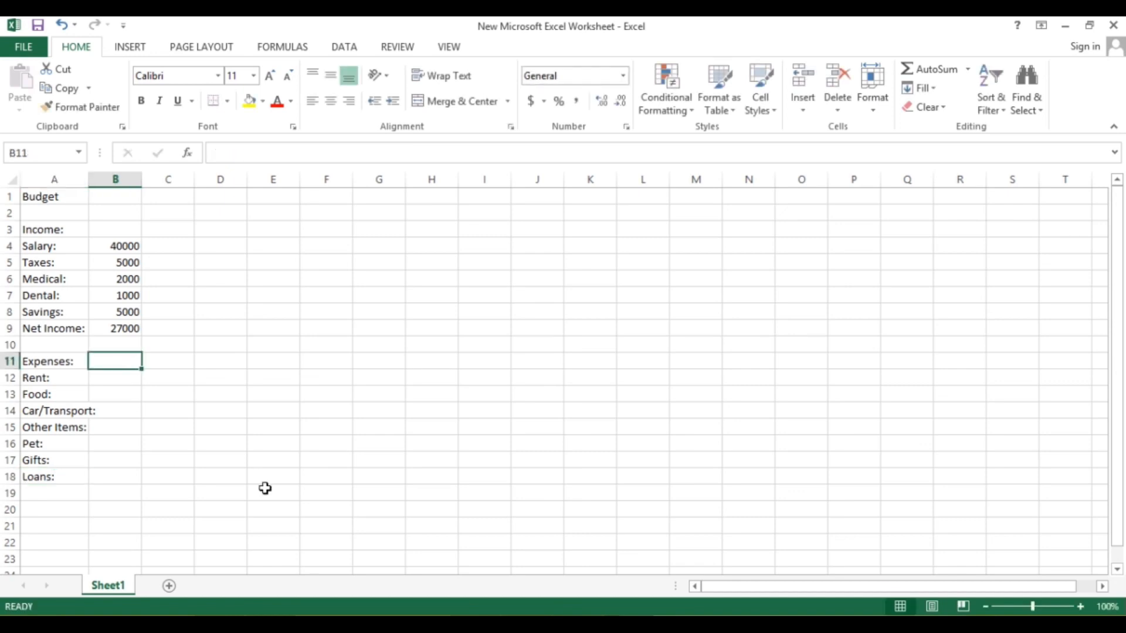
click(138, 376)
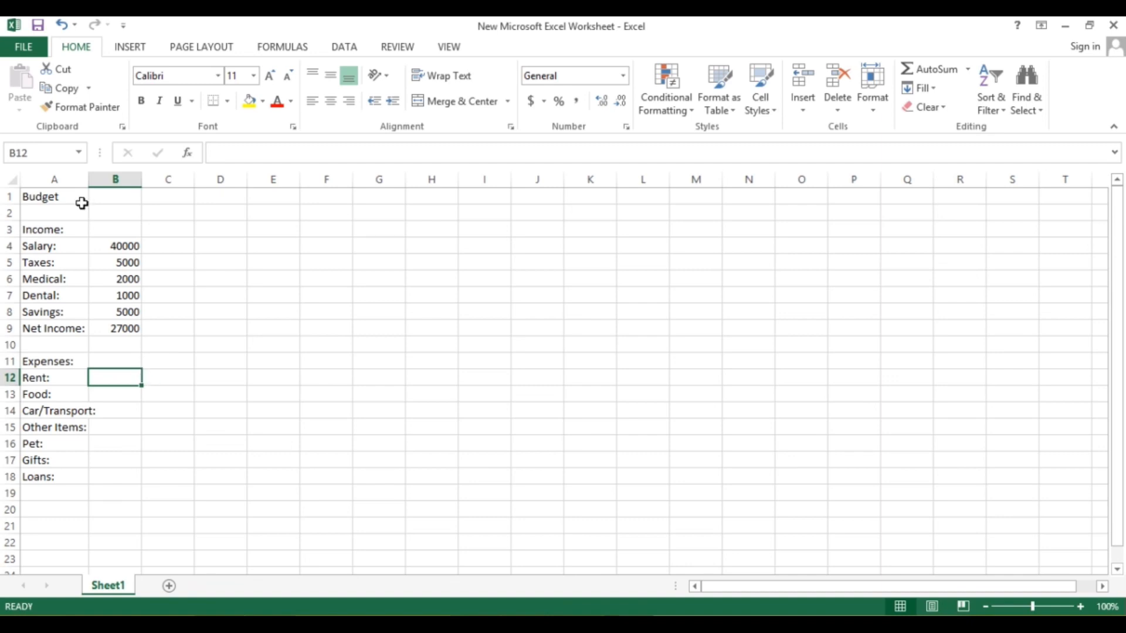
double_click(87, 177)
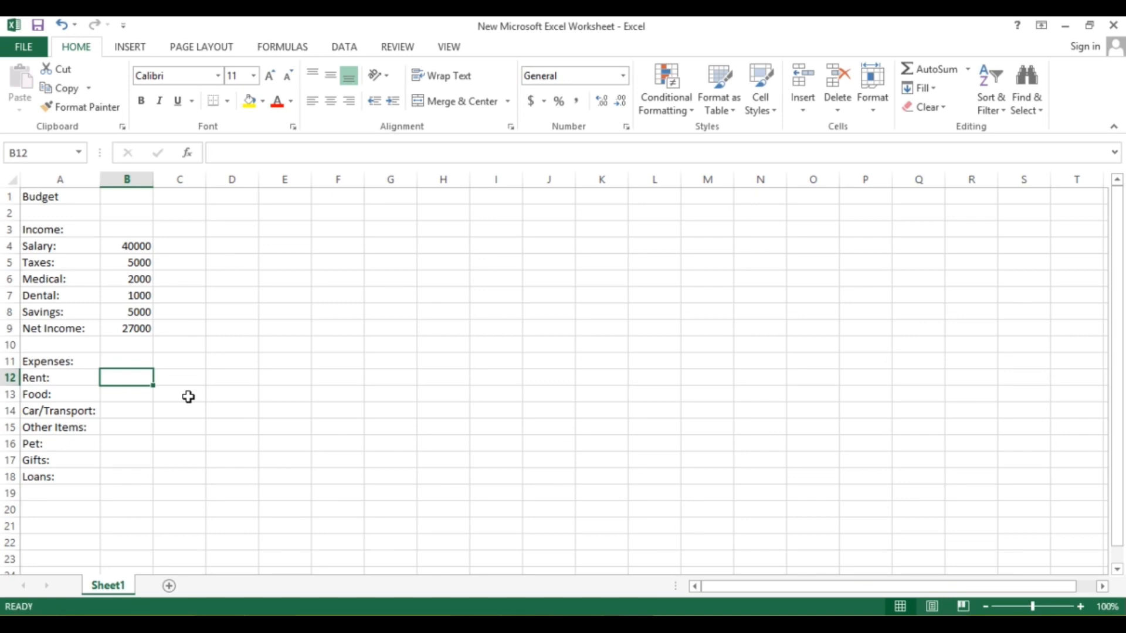
Fill B12 to B15 with the amounts: Rent 5000, Food 1000, Car/Transport 1000 and Other Items 500
text(5000)
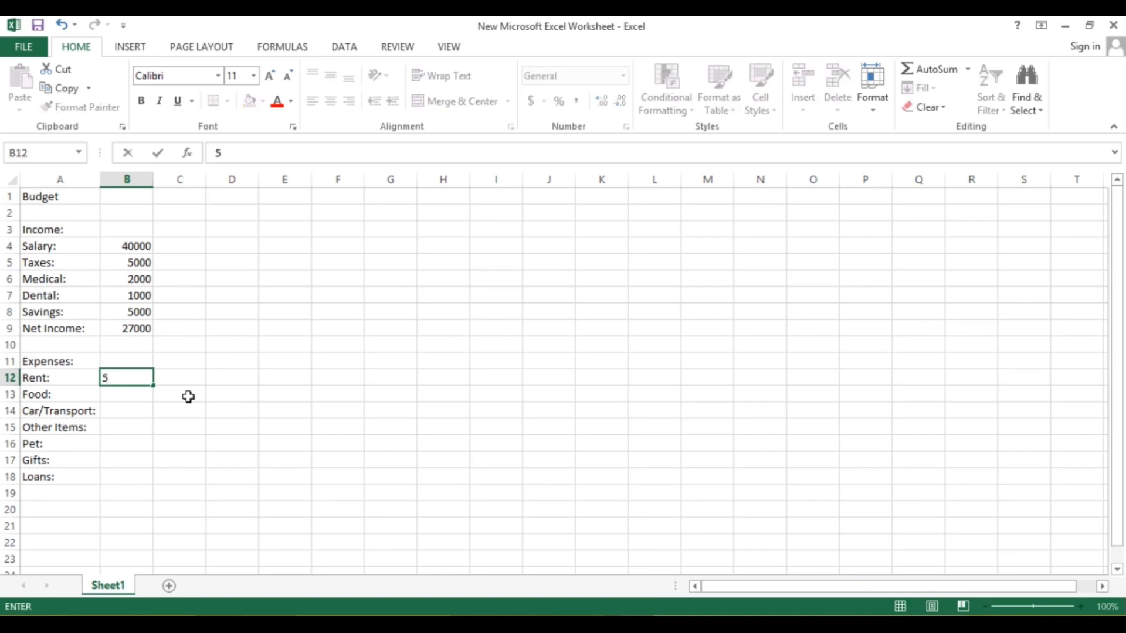
click(128, 397)
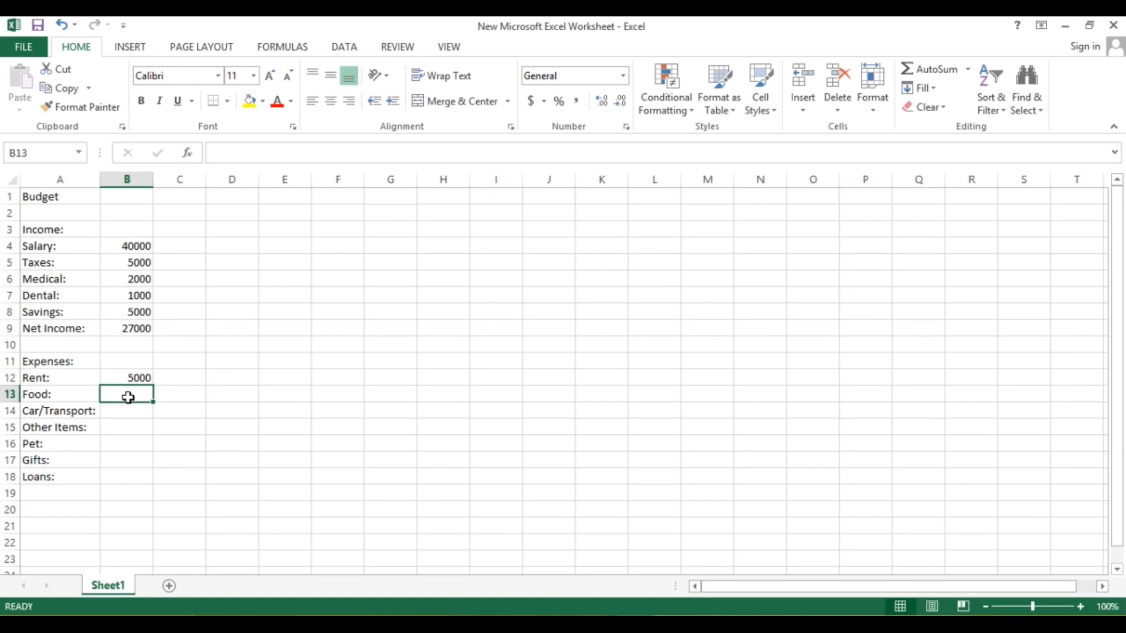
text(1000)
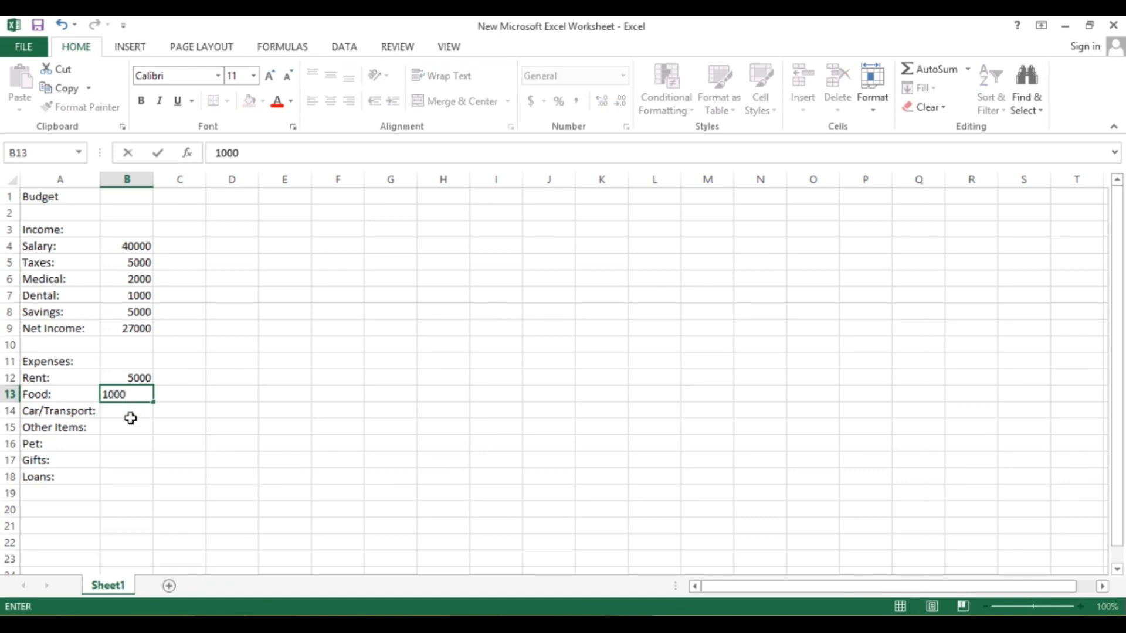
click(133, 414)
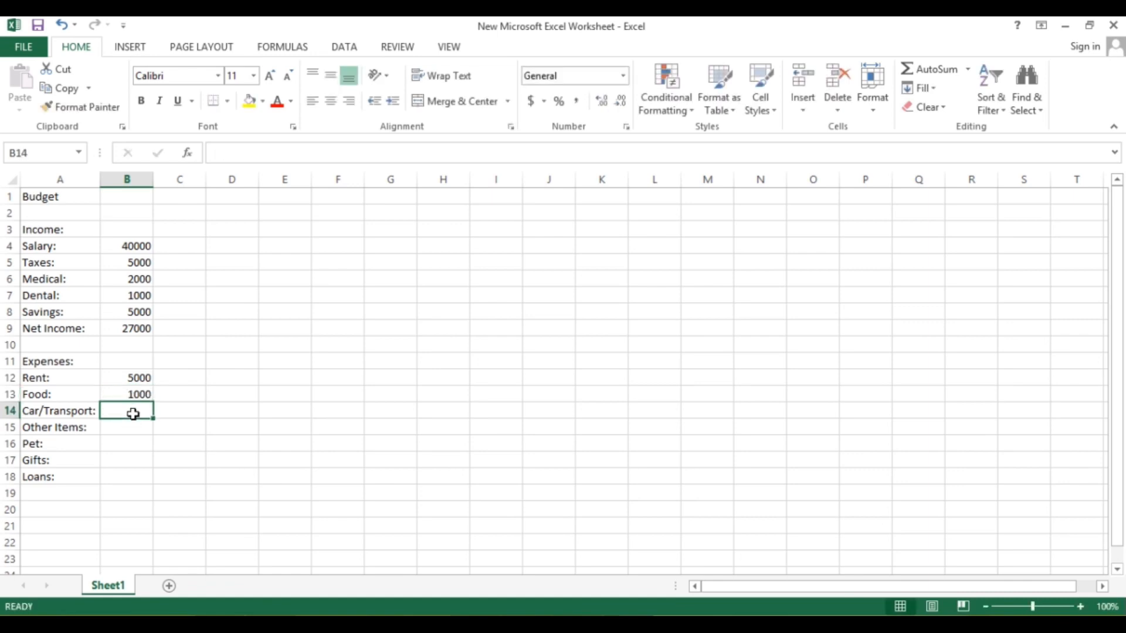
text(1000)
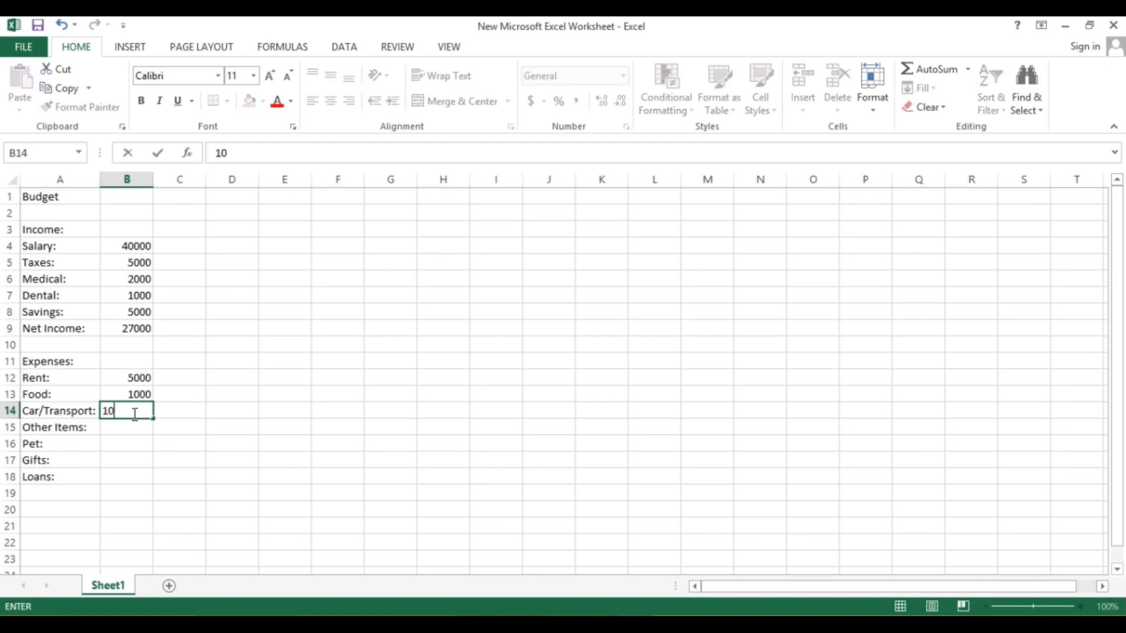
click(132, 427)
text(500)
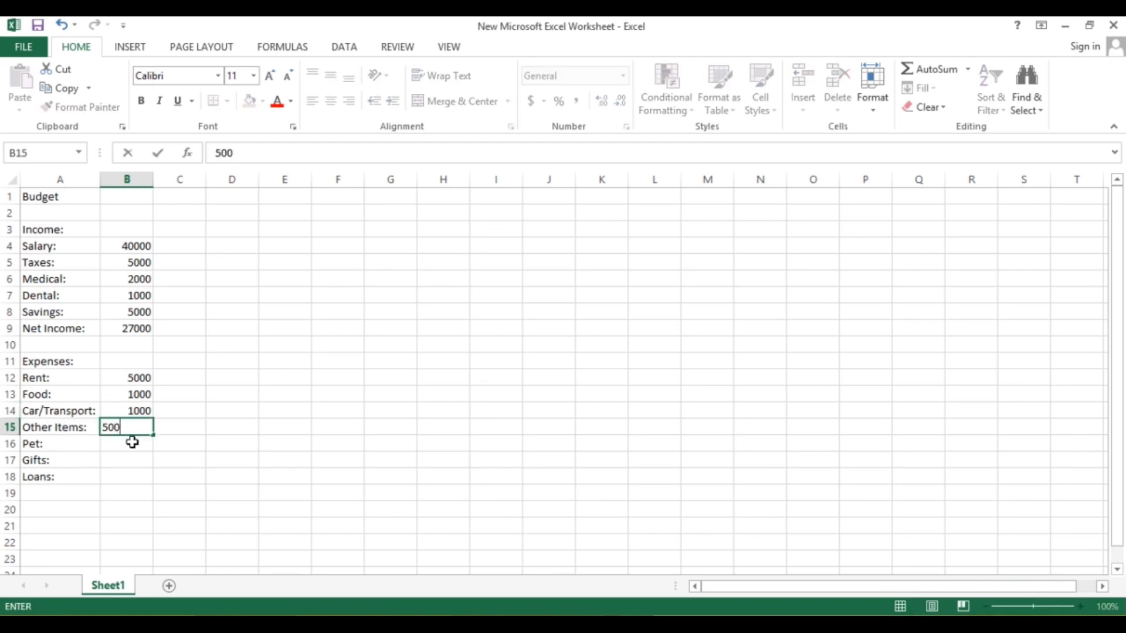
Fill B16 to B18 with the amounts: Pet 200, Gifts 500 and Loans 5000
click(131, 445)
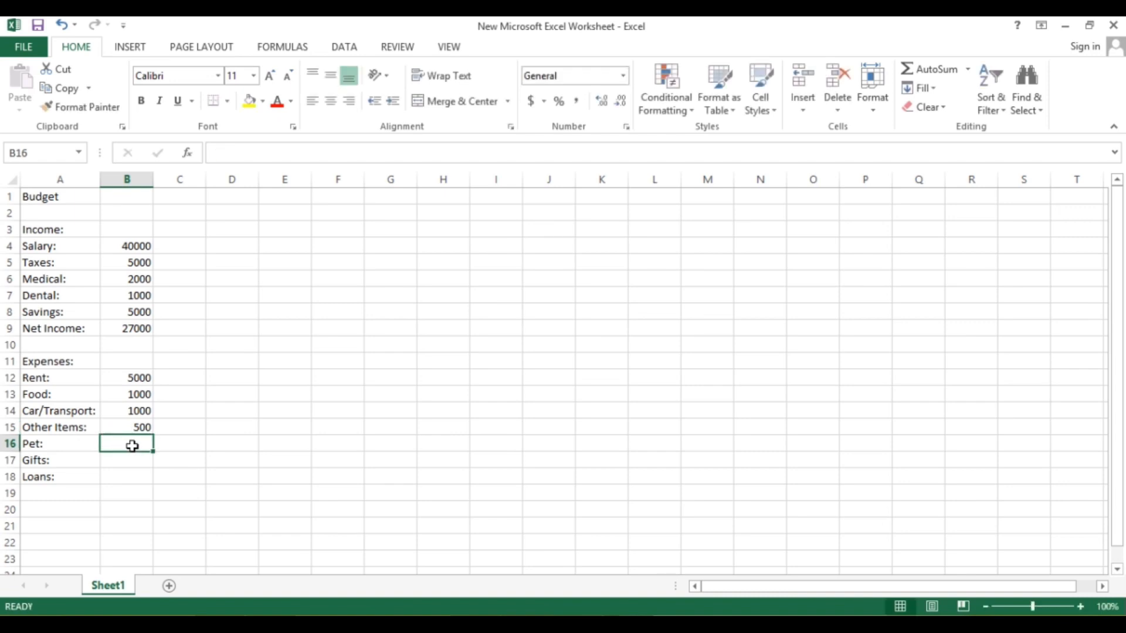
text(2000)
key(BackSpace)
click(125, 461)
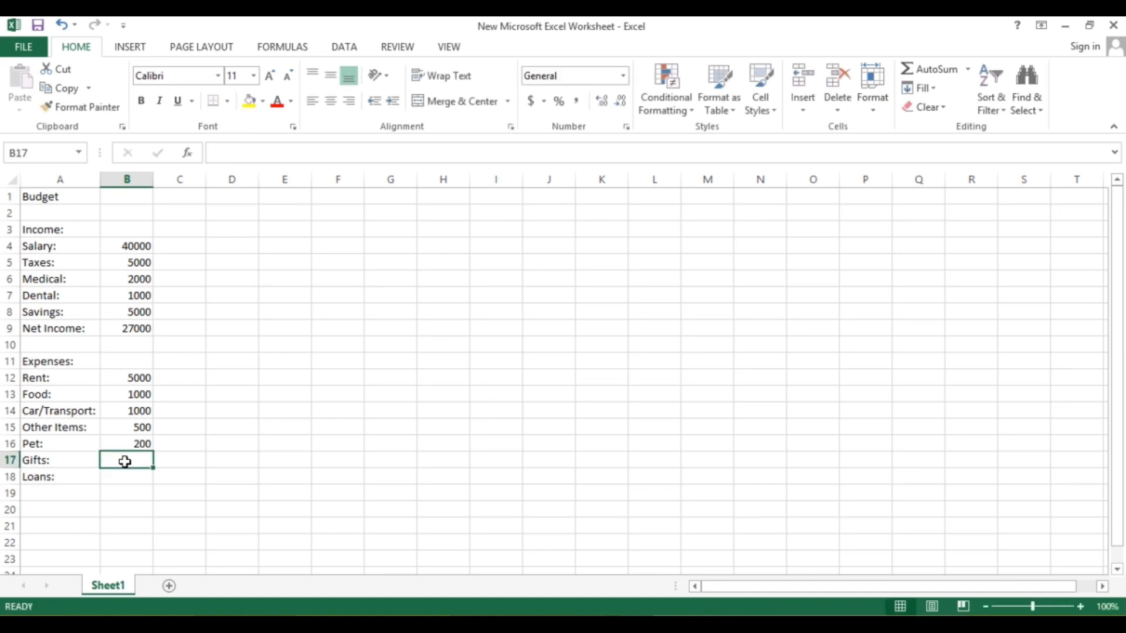
text(500)
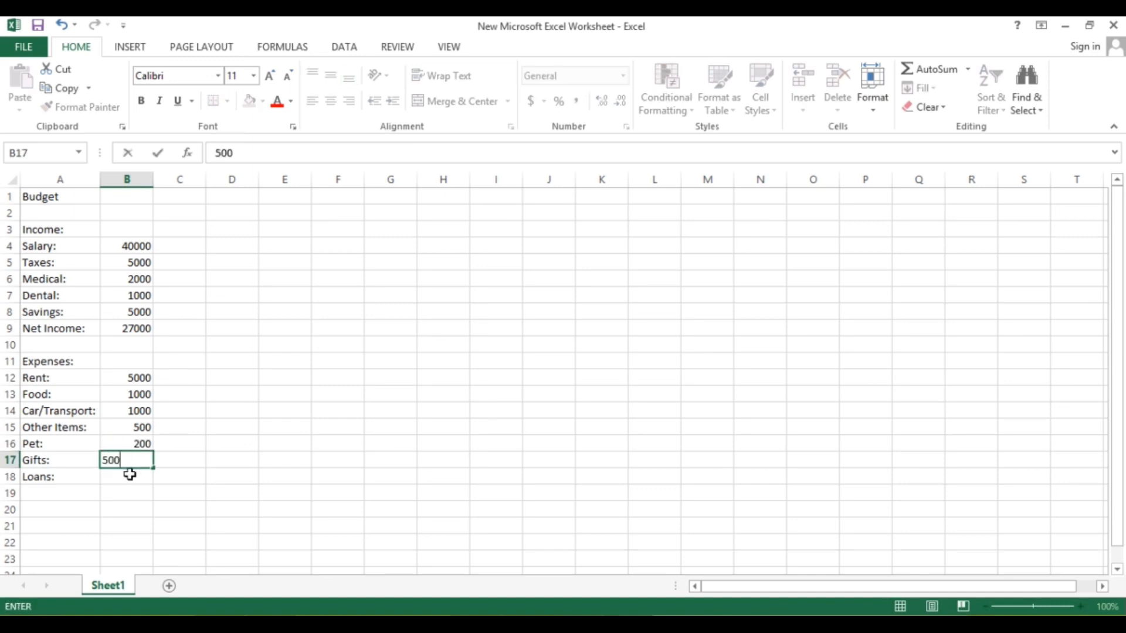
click(130, 474)
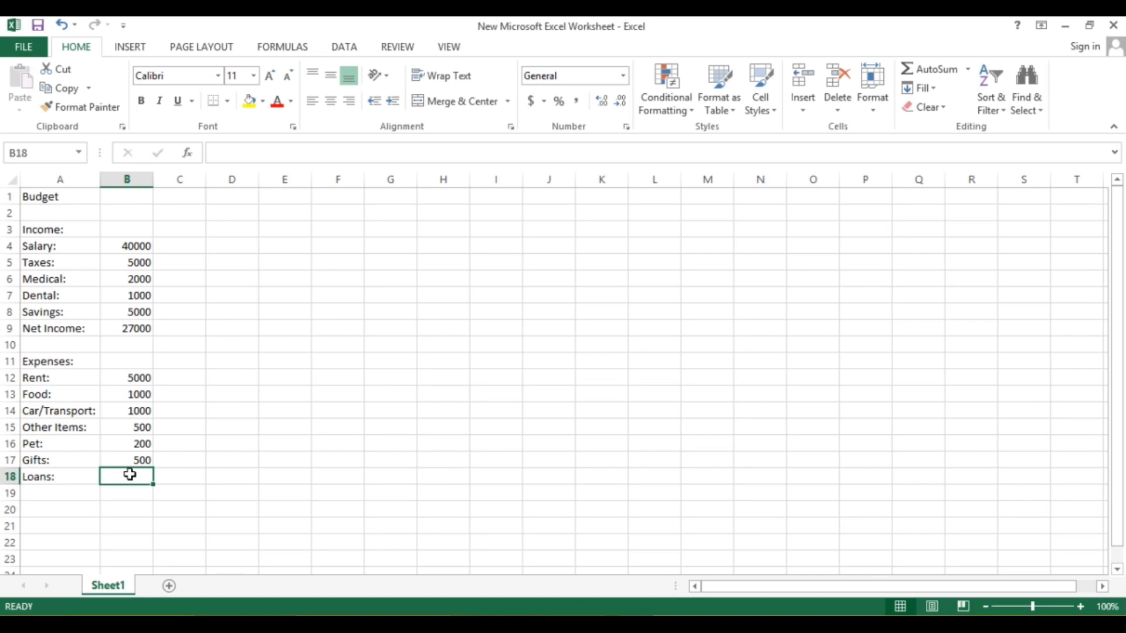
text(5000)
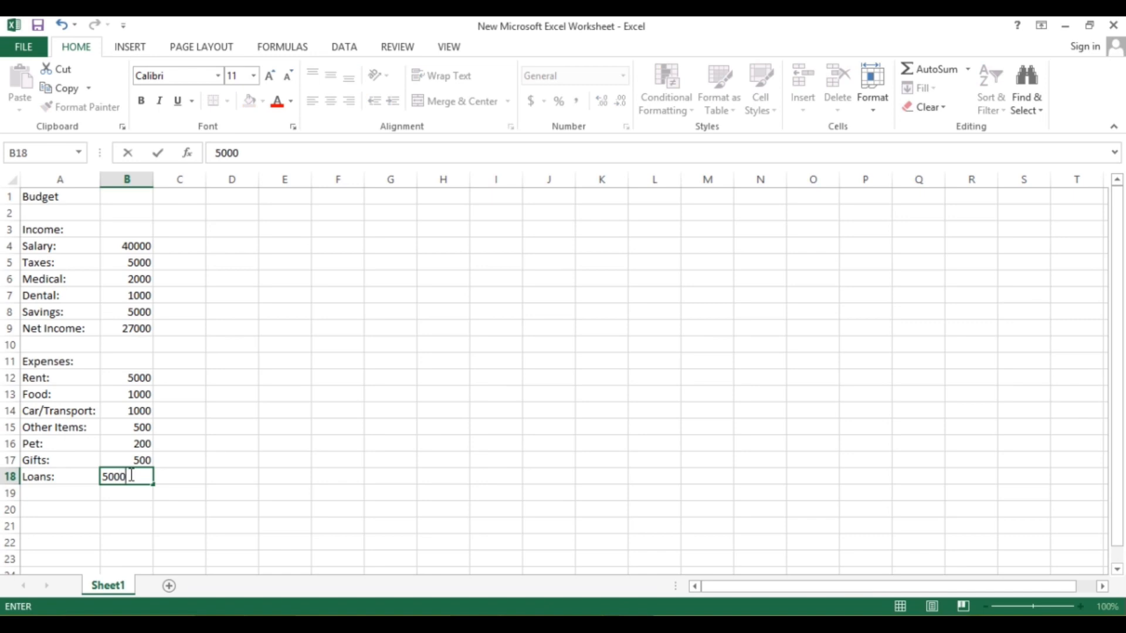
click(176, 494)
Enter the label "Total Expenses:" in A19 and select the adjacent cell B19
click(71, 496)
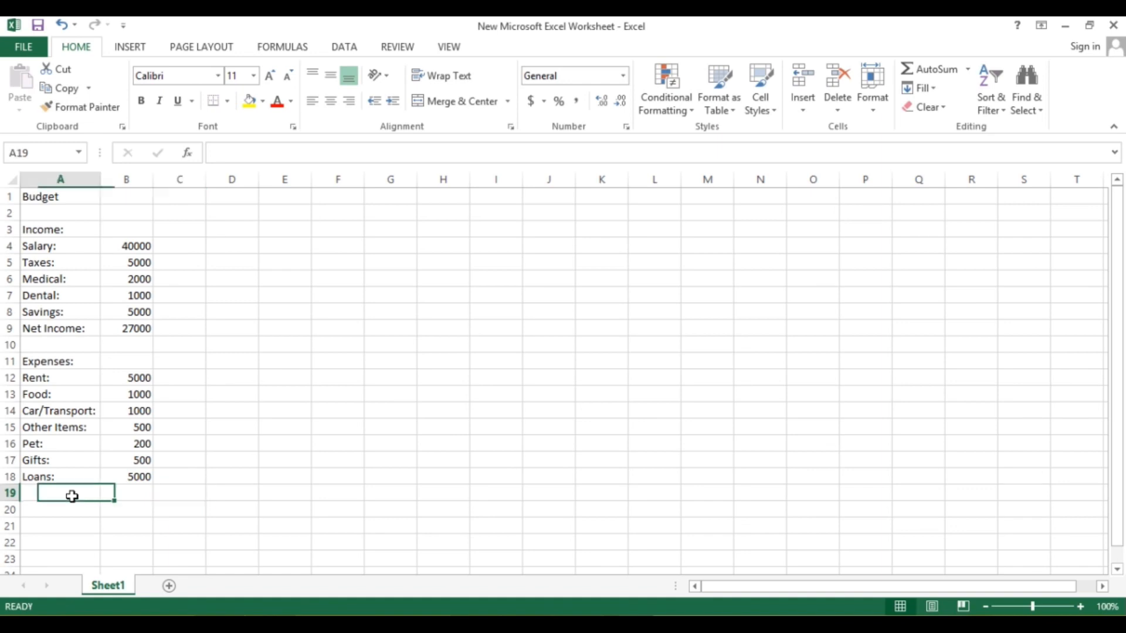
text(Tota)
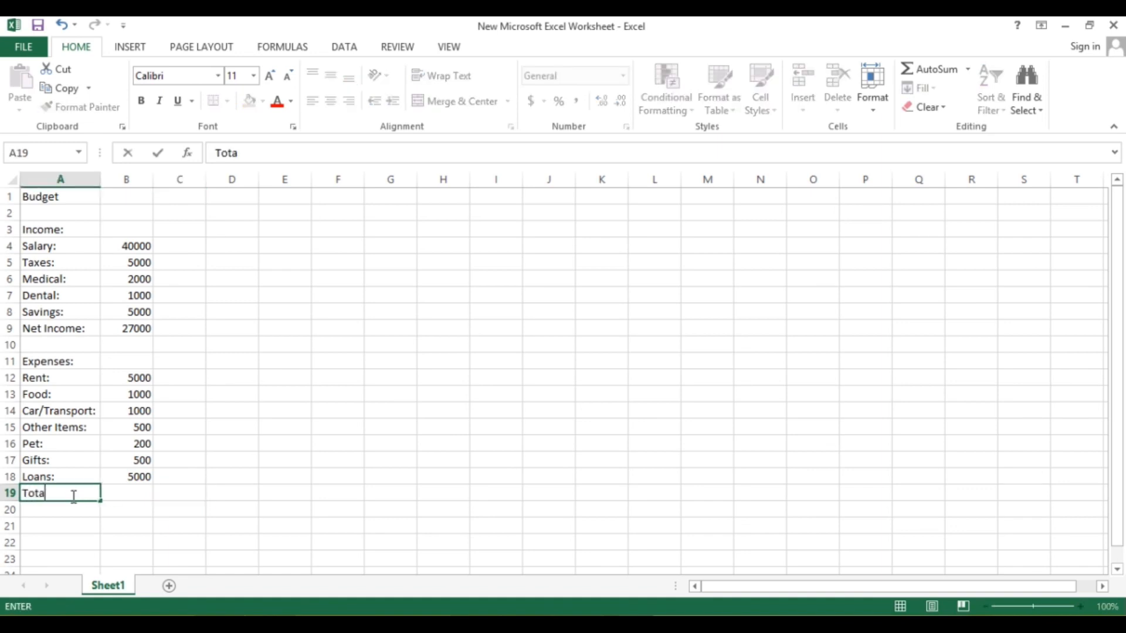
text(l Expenses:)
click(160, 503)
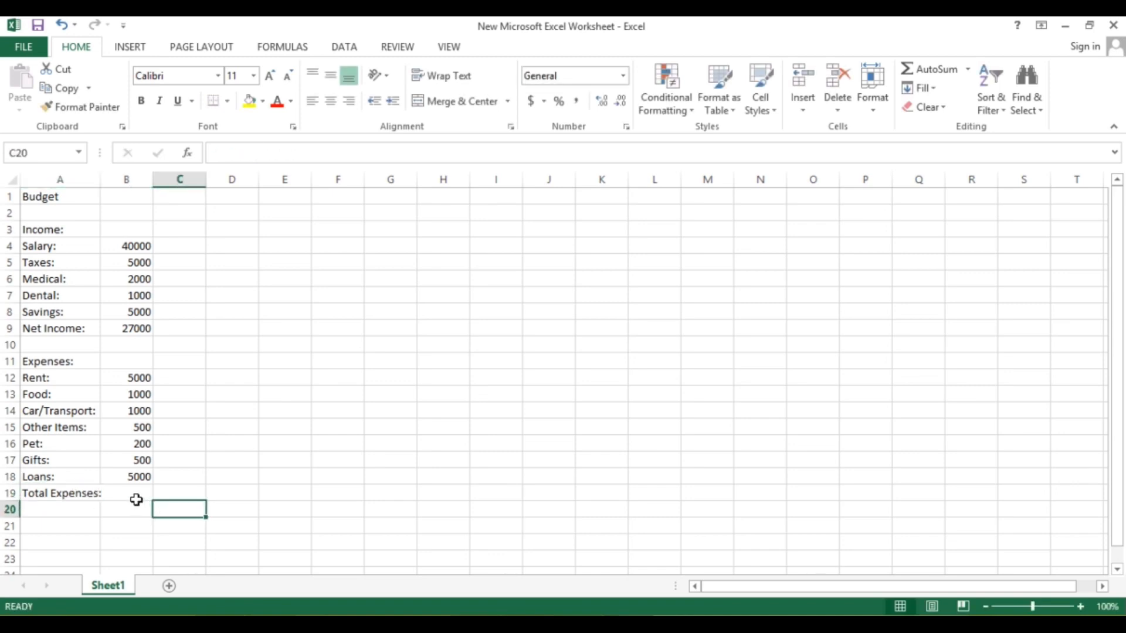
click(136, 494)
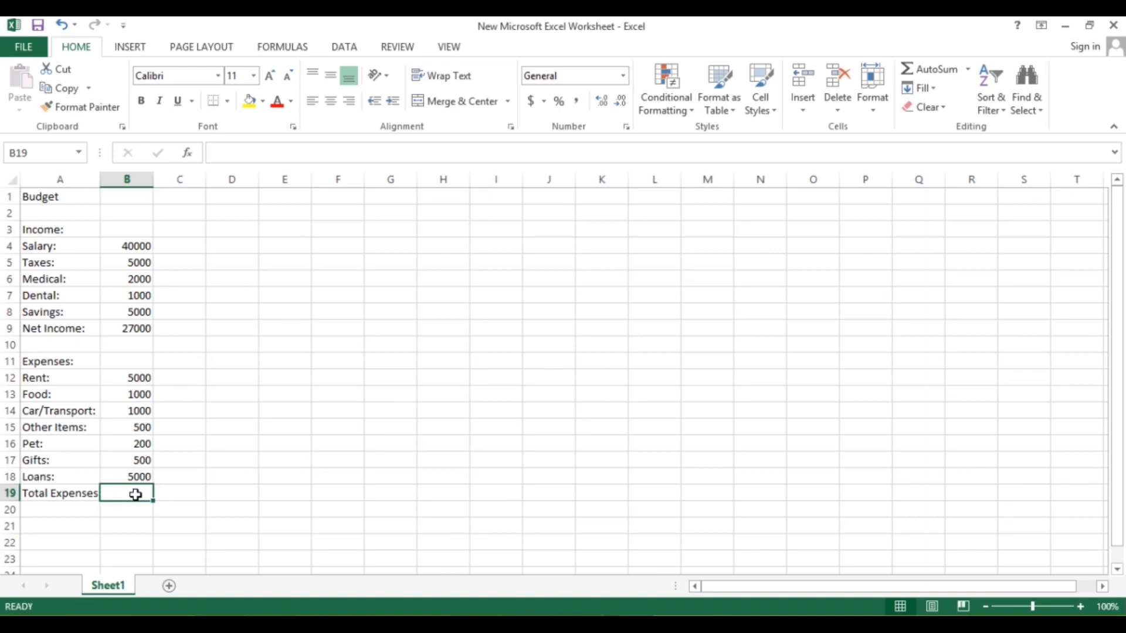
Total the expenses in B19 with a SUM formula over B12:B18
text(=sum)
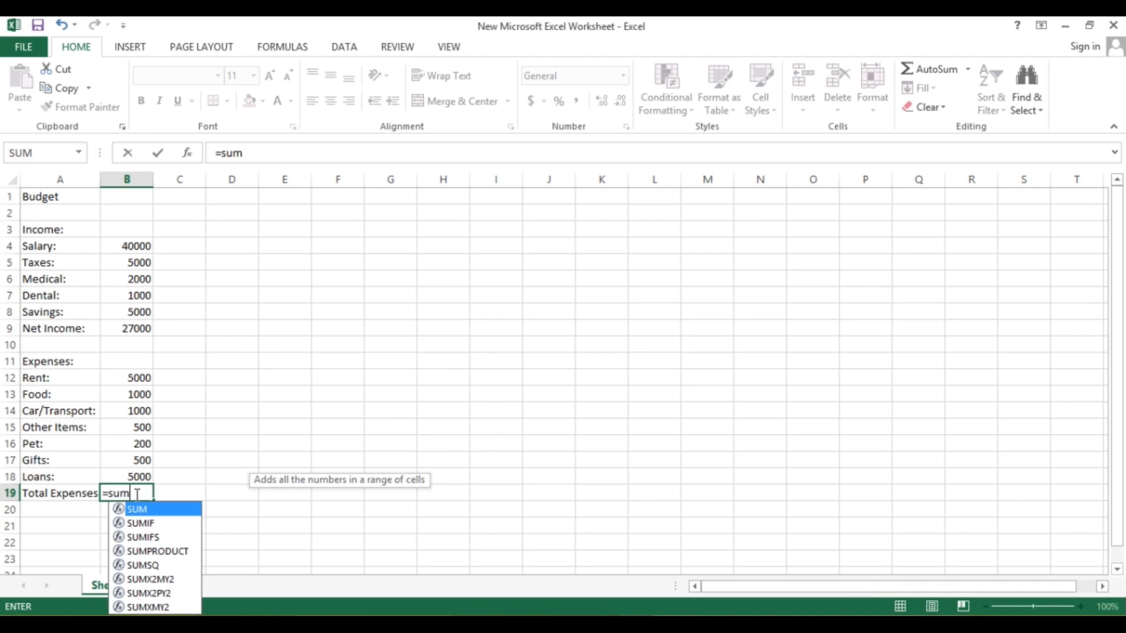
text(()
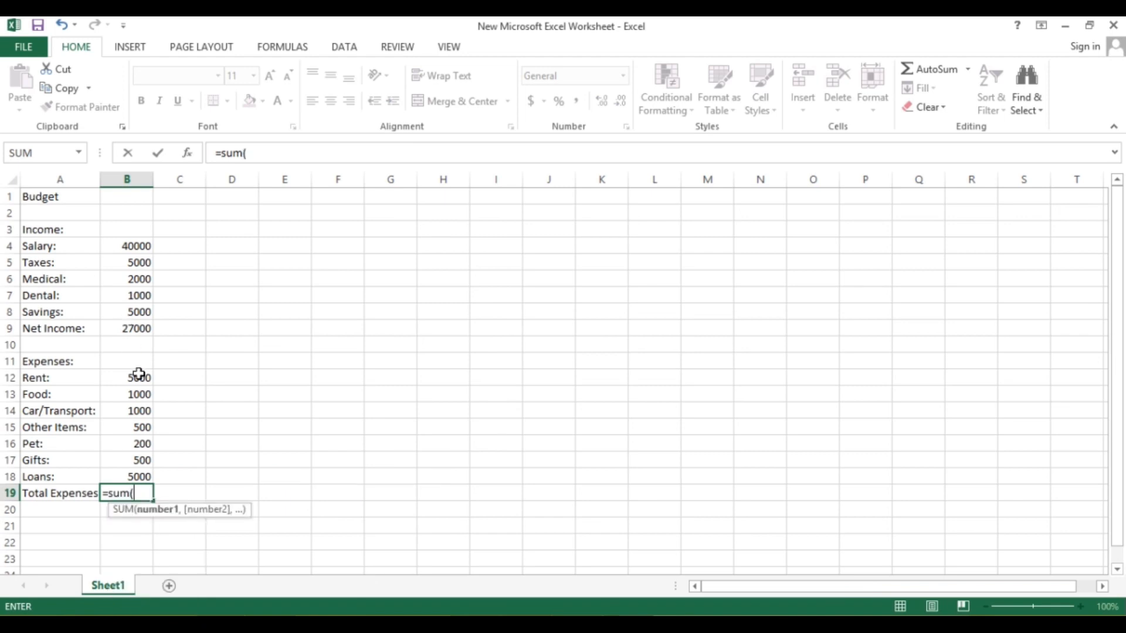
drag(139, 378, 140, 479)
text())
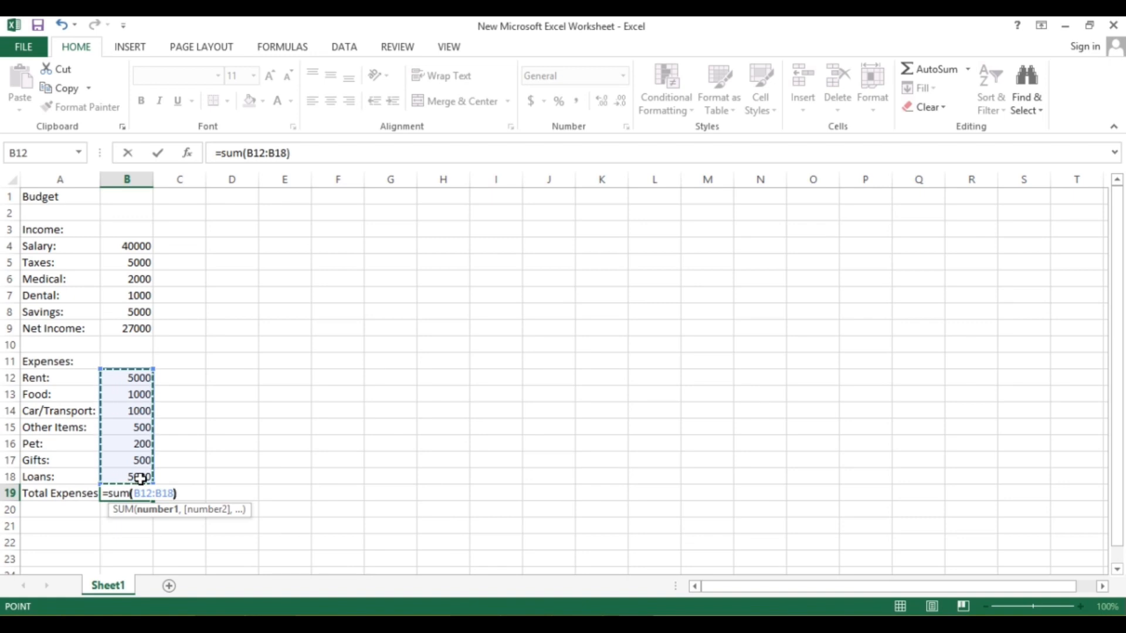
key(Return)
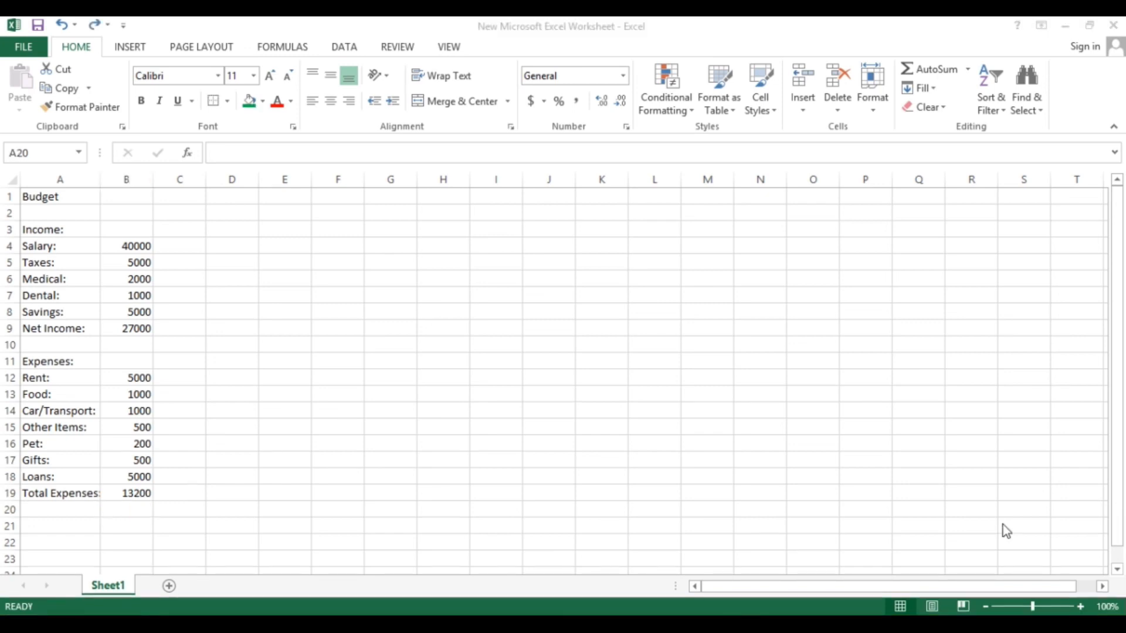
Enter the label "Net Savings:" in A20 and move to the adjacent cell B20
click(70, 508)
text(N)
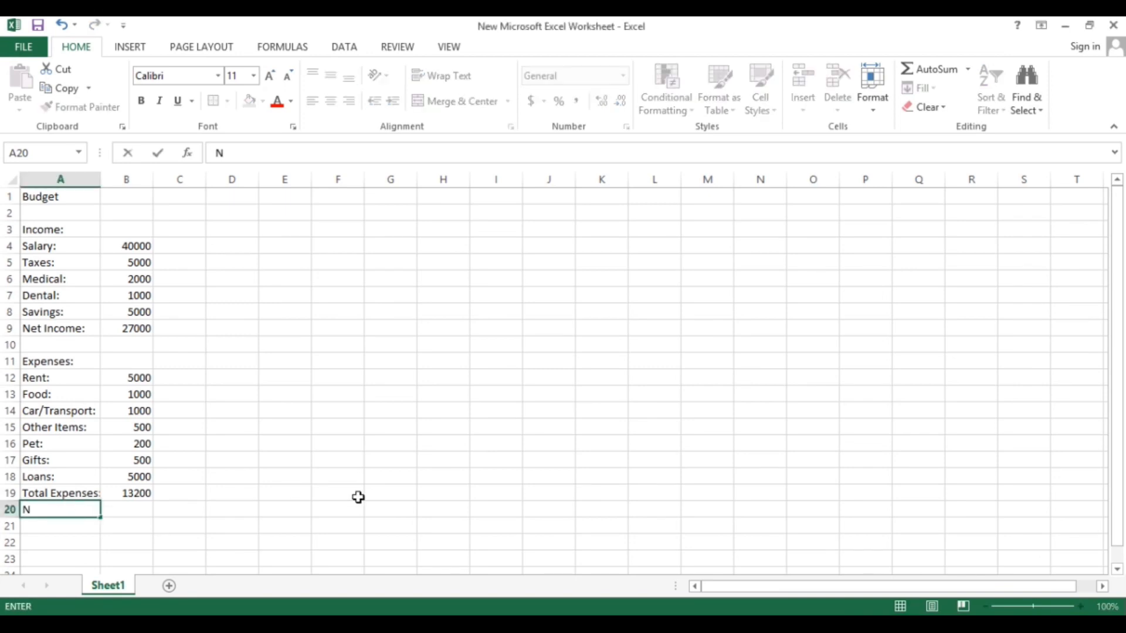
text(et Savings:)
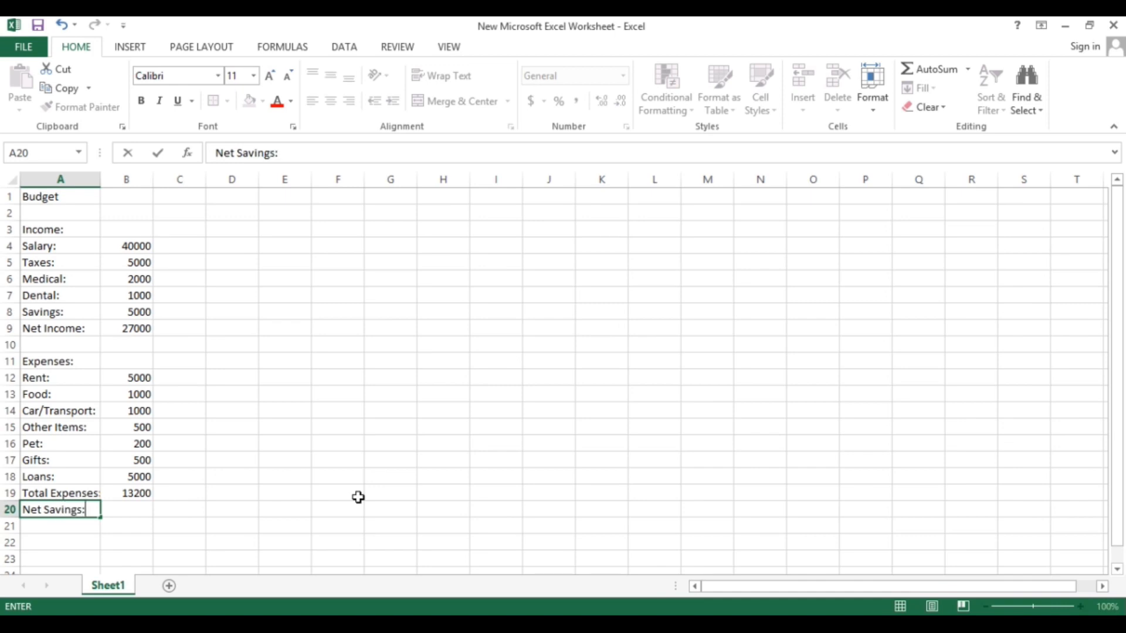
key(Tab)
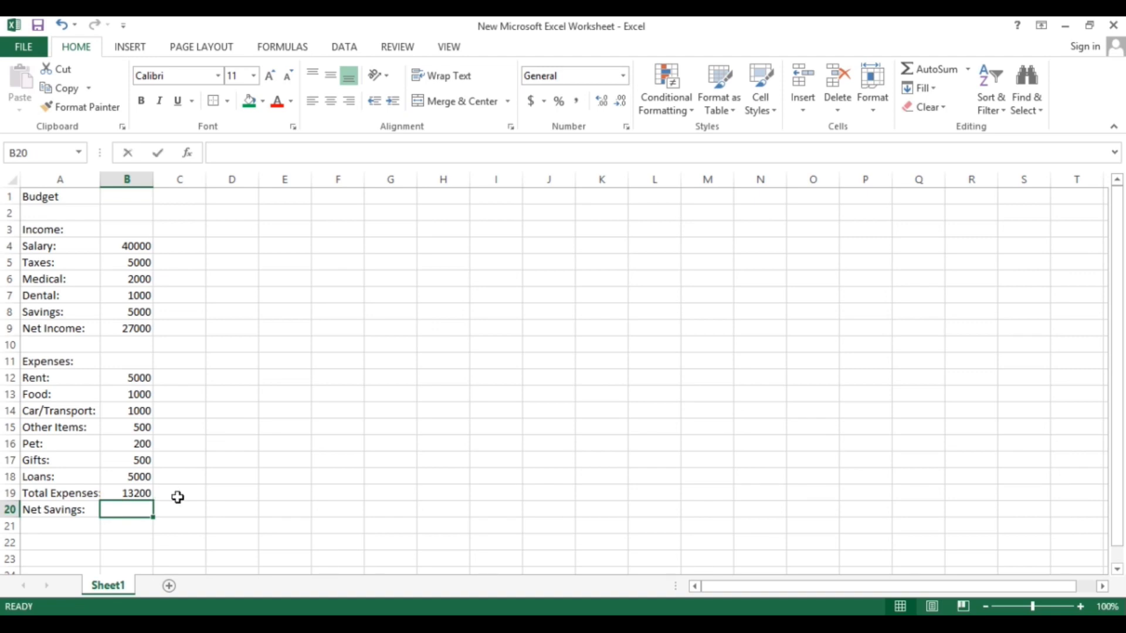
Calculate net savings in B20 by subtracting total expenses from net income with the formula =B9-B19
text(=)
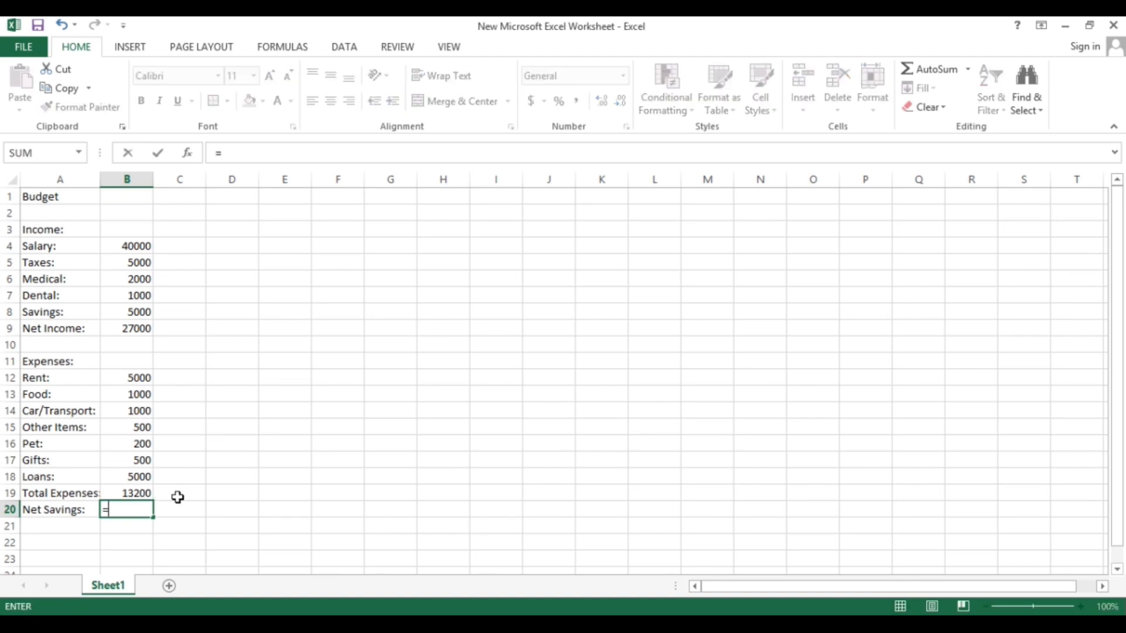
click(150, 331)
text(-)
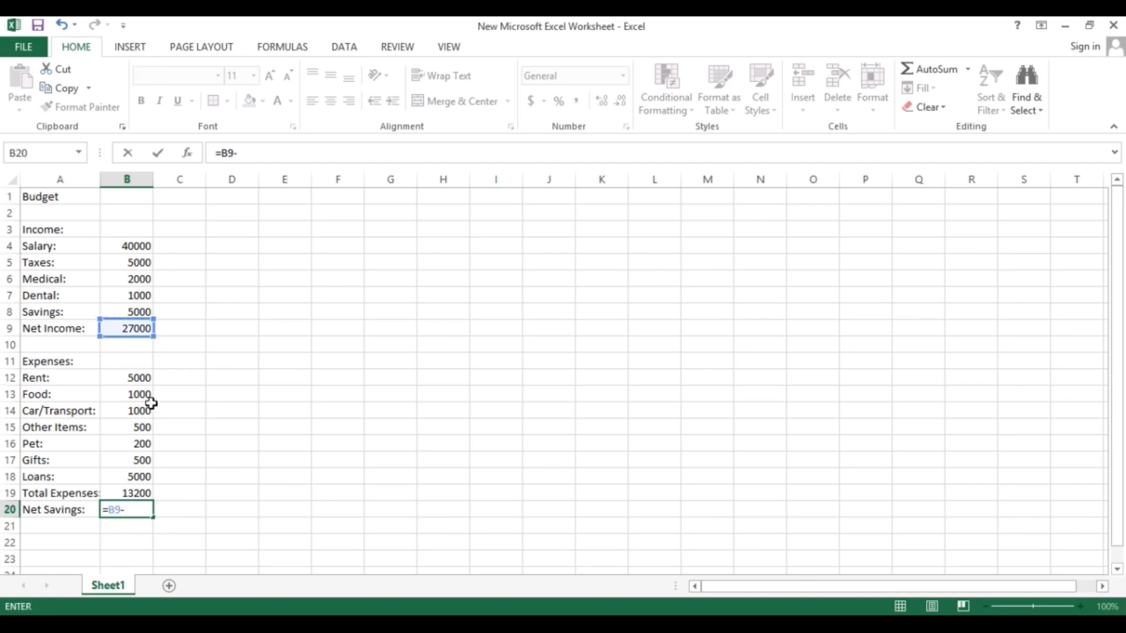
click(144, 494)
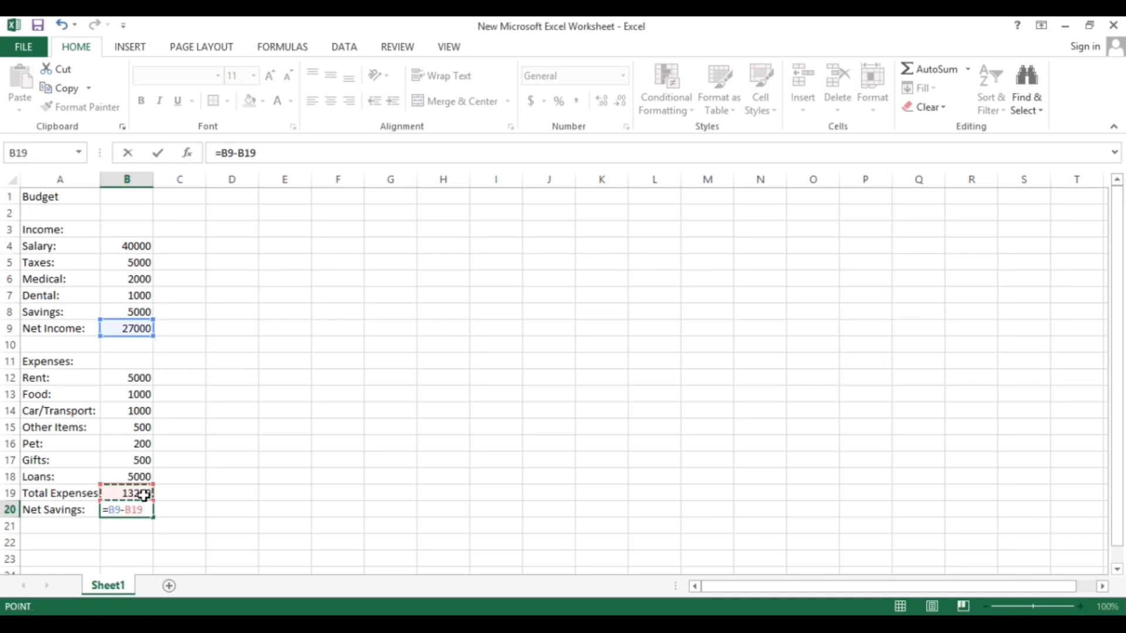
key(Return)
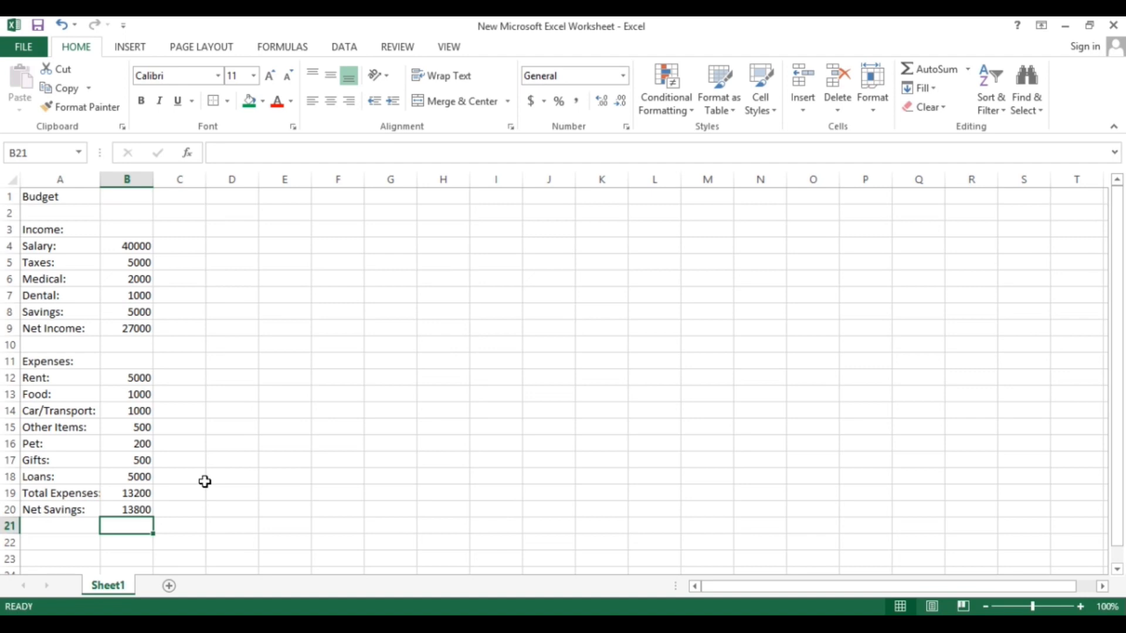
Format the amounts in B4:B20 as Currency with no decimal places
drag(146, 248, 148, 501)
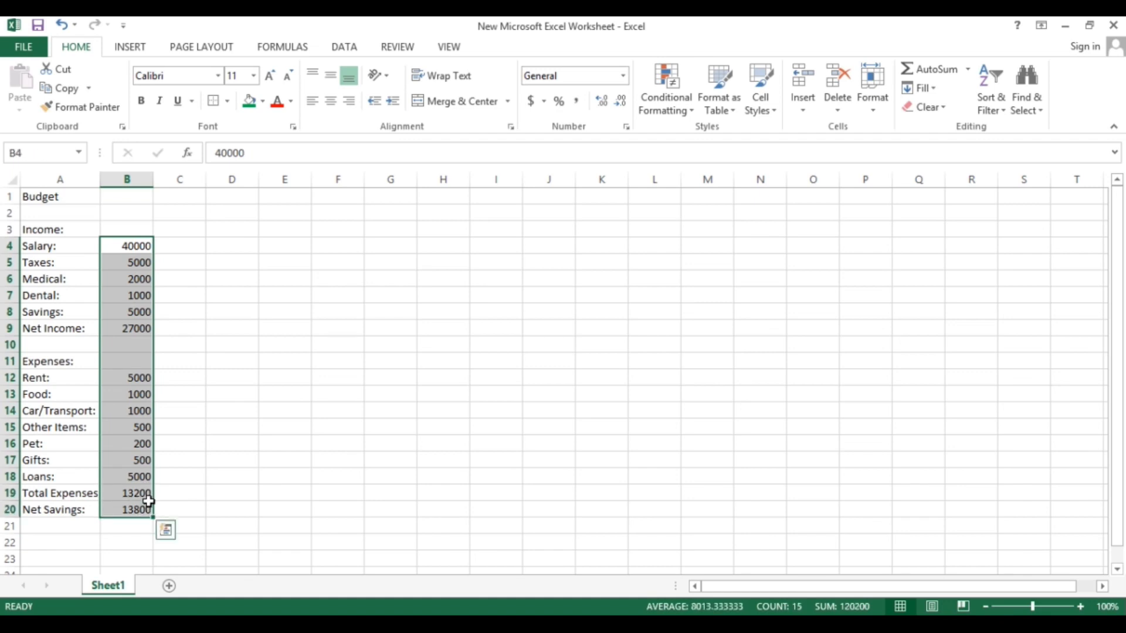
click(625, 77)
click(591, 183)
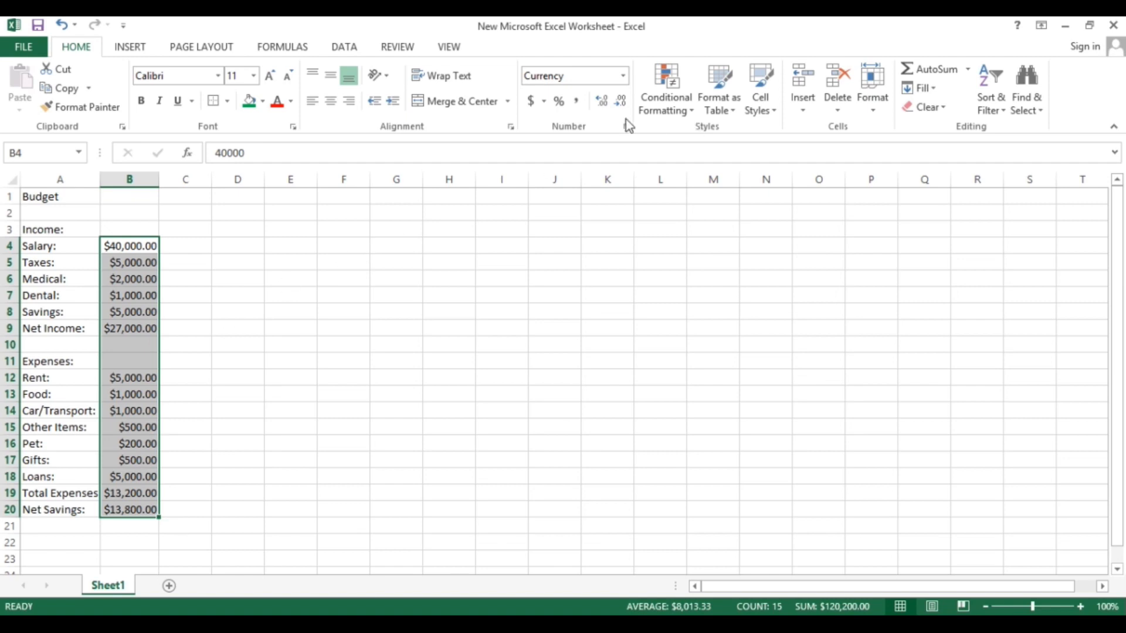
click(622, 102)
click(622, 101)
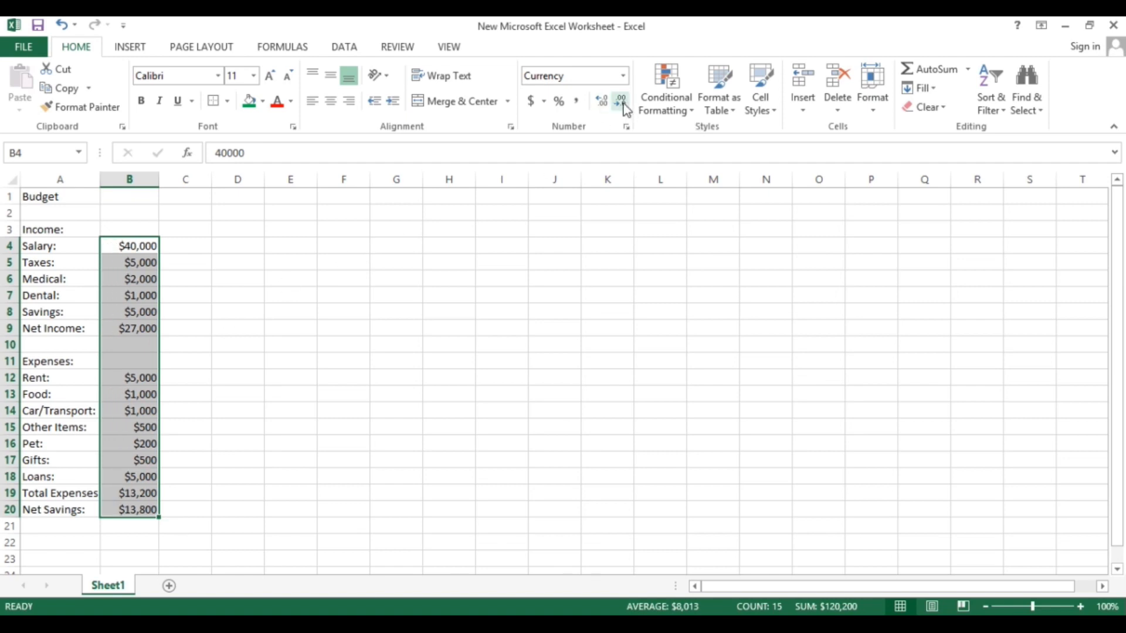
click(302, 327)
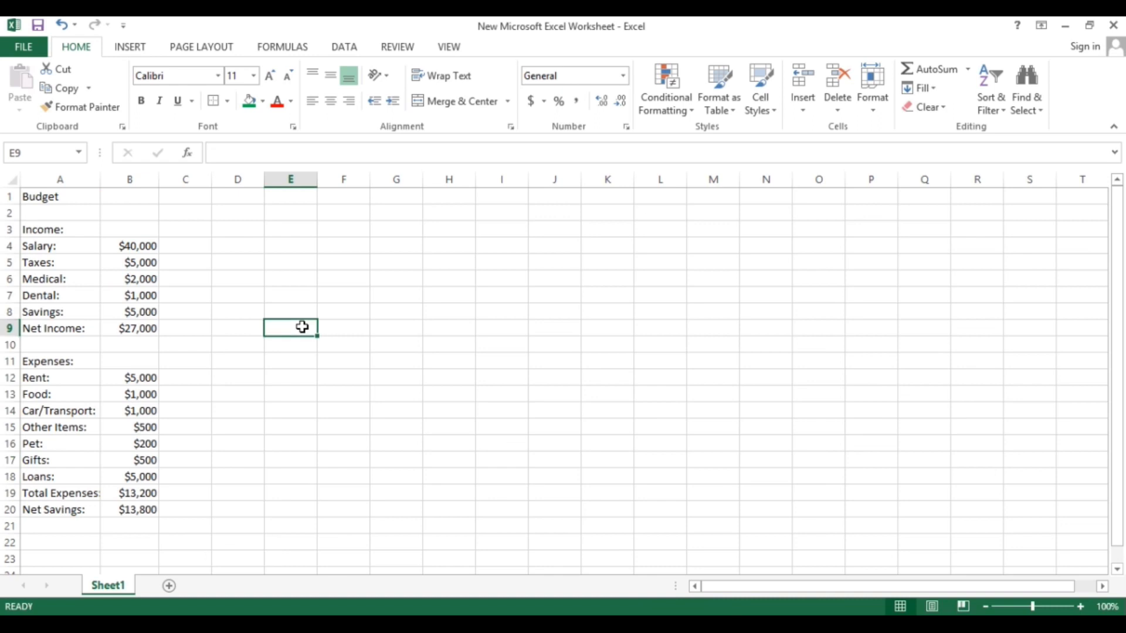
Make the labels Income, Net Income, Expenses, Total Expenses and Net Savings in column A bold
click(71, 232)
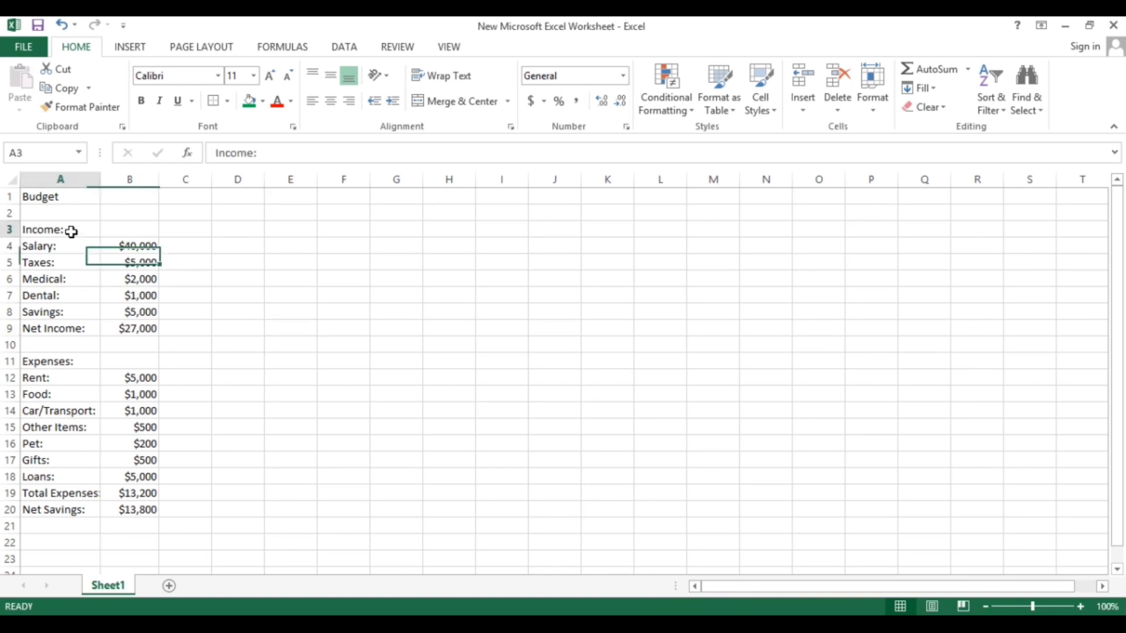
click(138, 101)
click(73, 334)
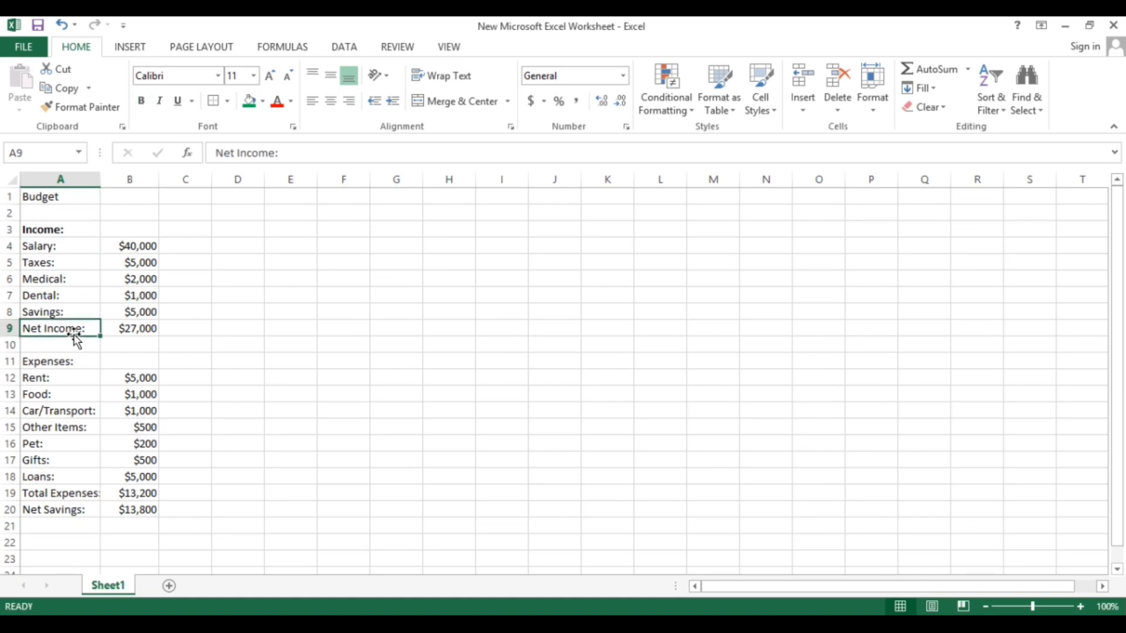
click(143, 104)
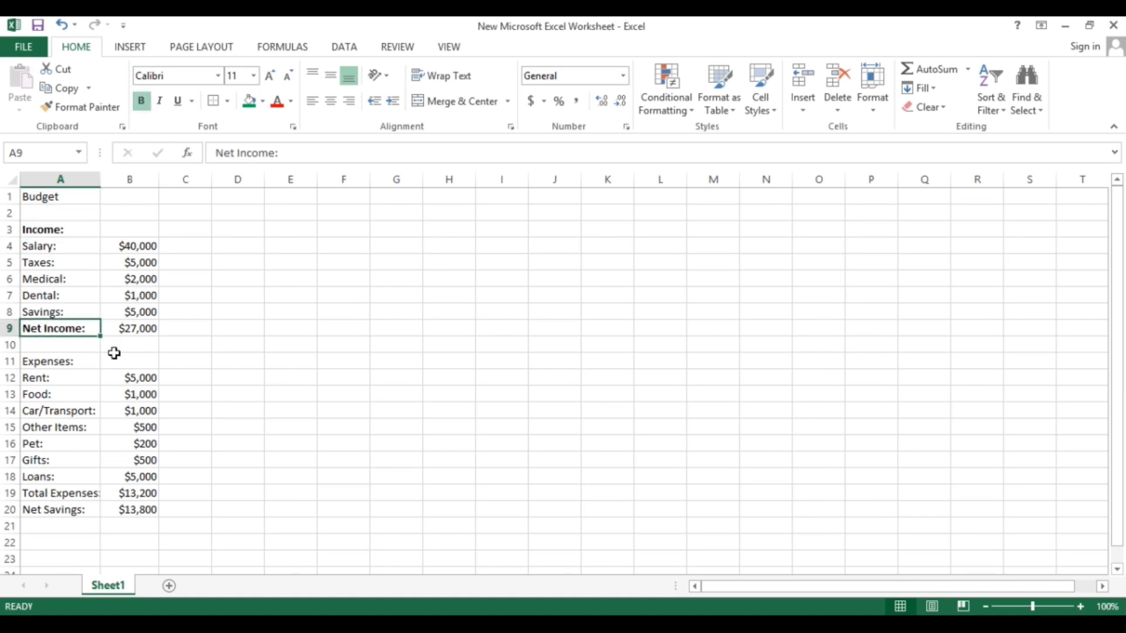
click(78, 364)
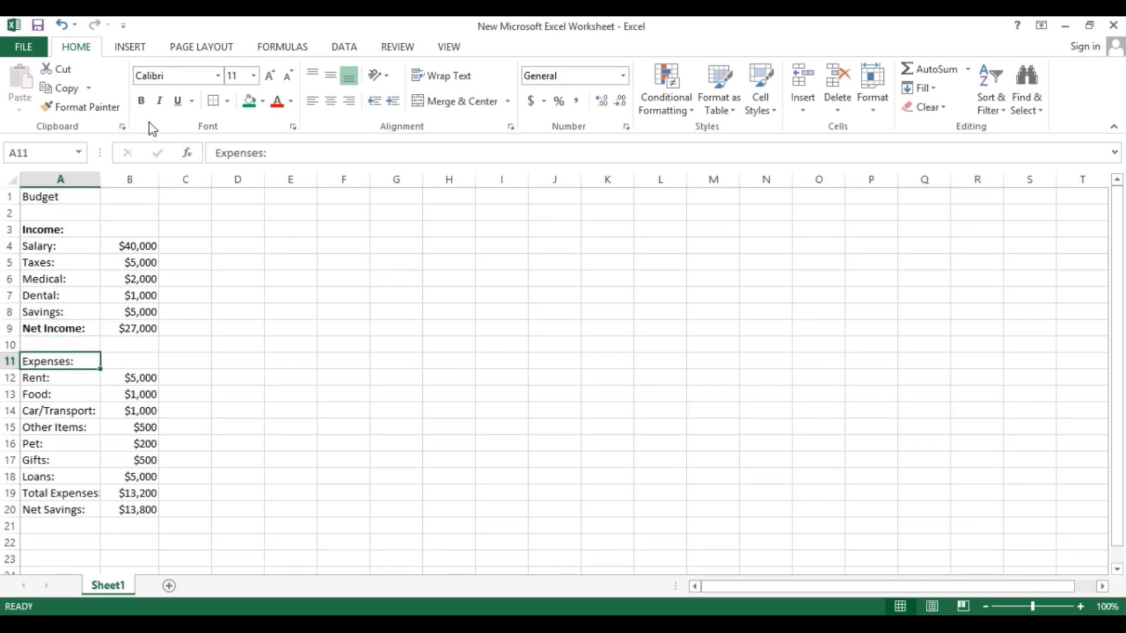
click(143, 103)
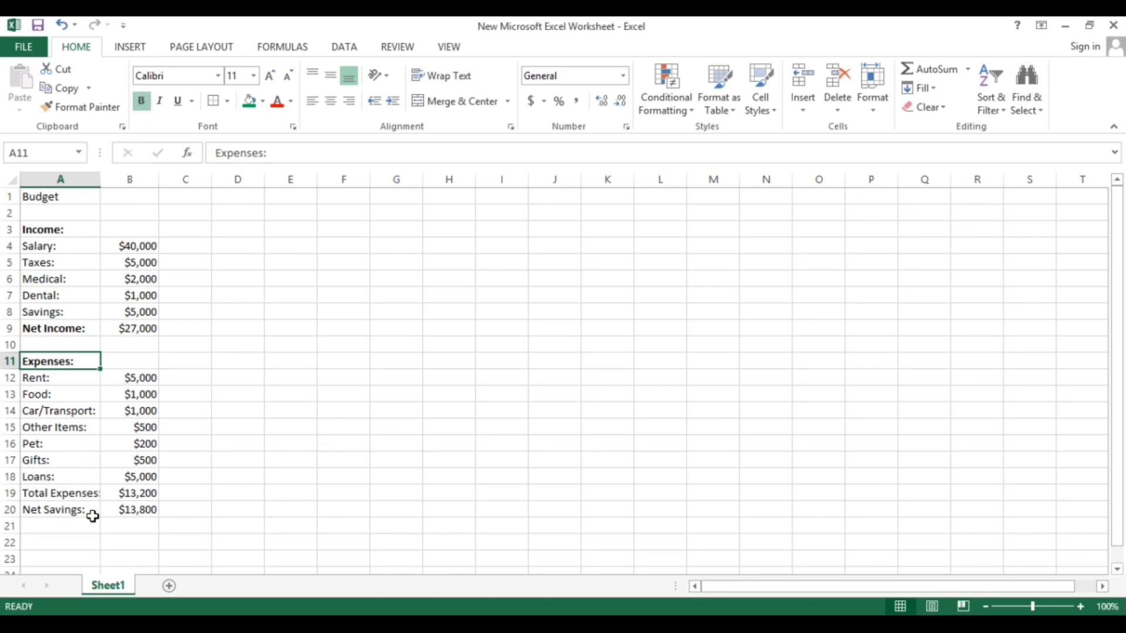
drag(88, 495, 85, 507)
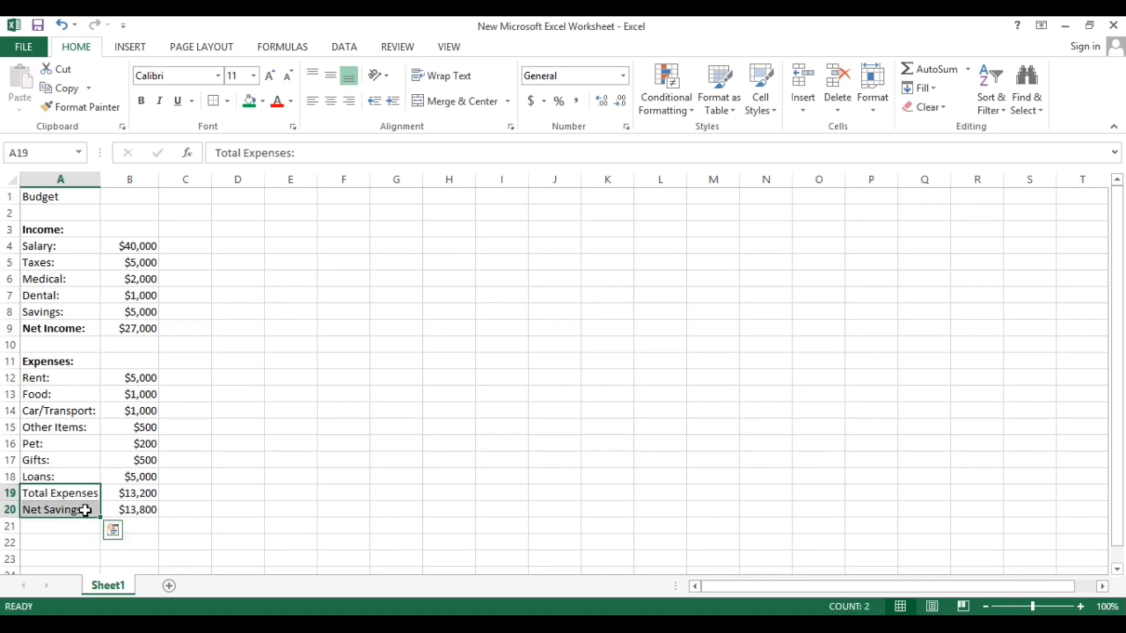
click(142, 103)
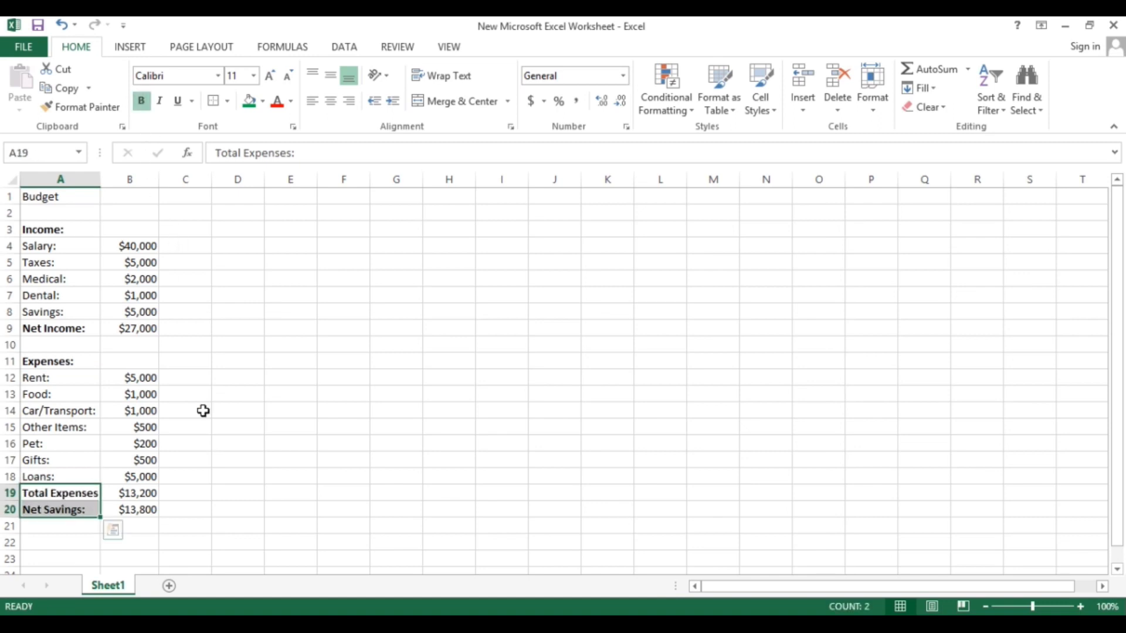
Make the Total Expenses, Net Savings and Net Income amounts in column B bold
drag(146, 501, 146, 510)
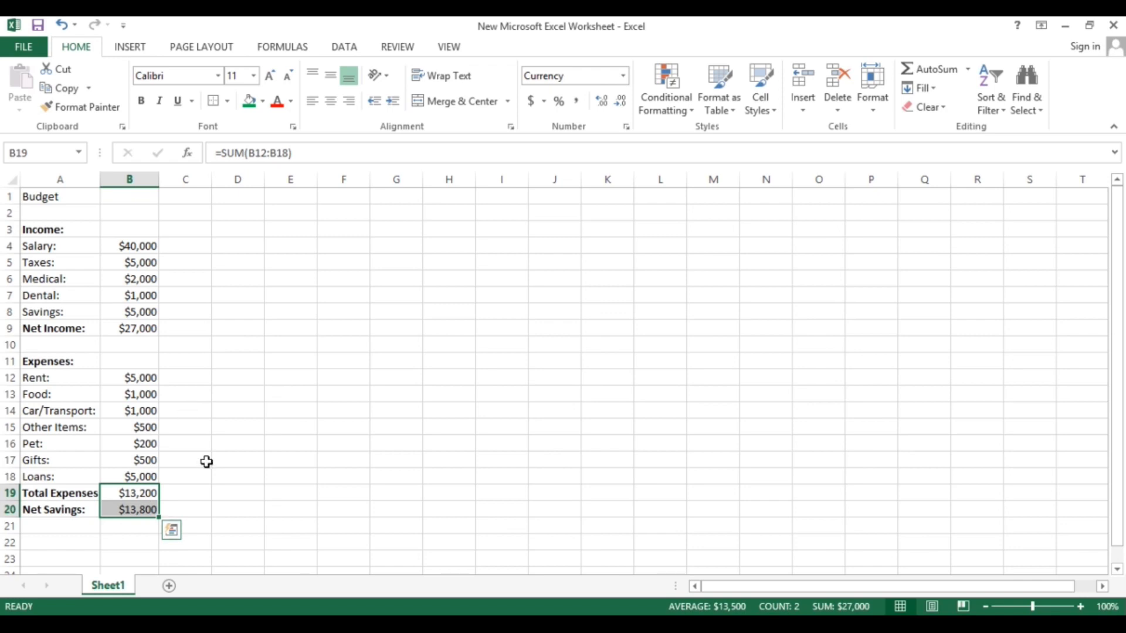
click(145, 104)
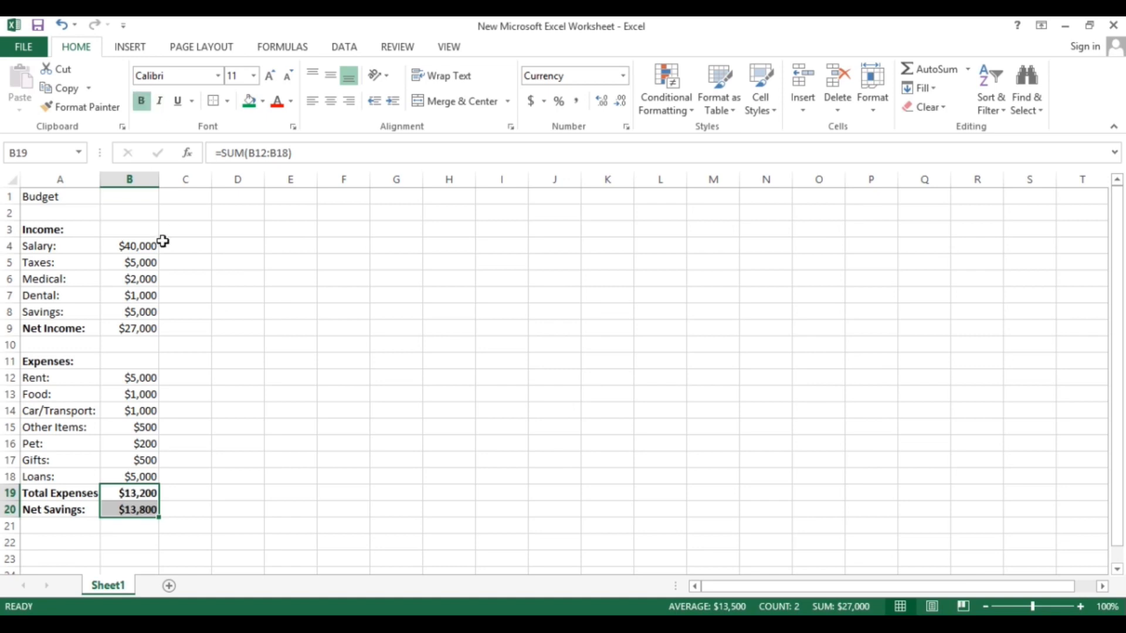
click(152, 327)
click(144, 103)
click(253, 361)
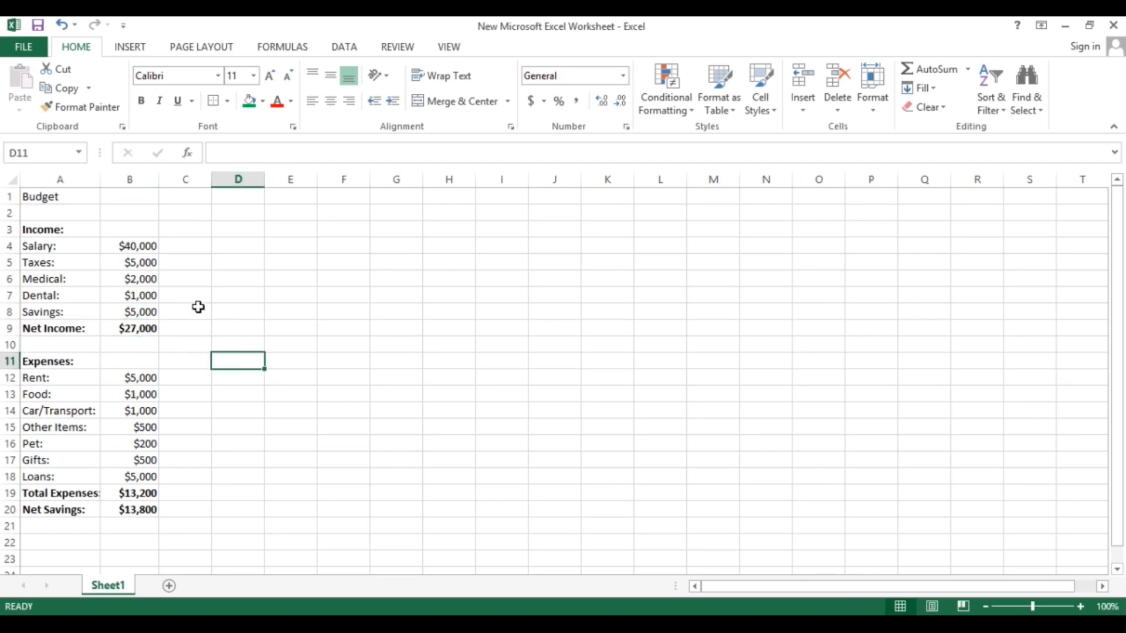
Apply the Heading 1 cell style to the Budget title in A1
click(62, 198)
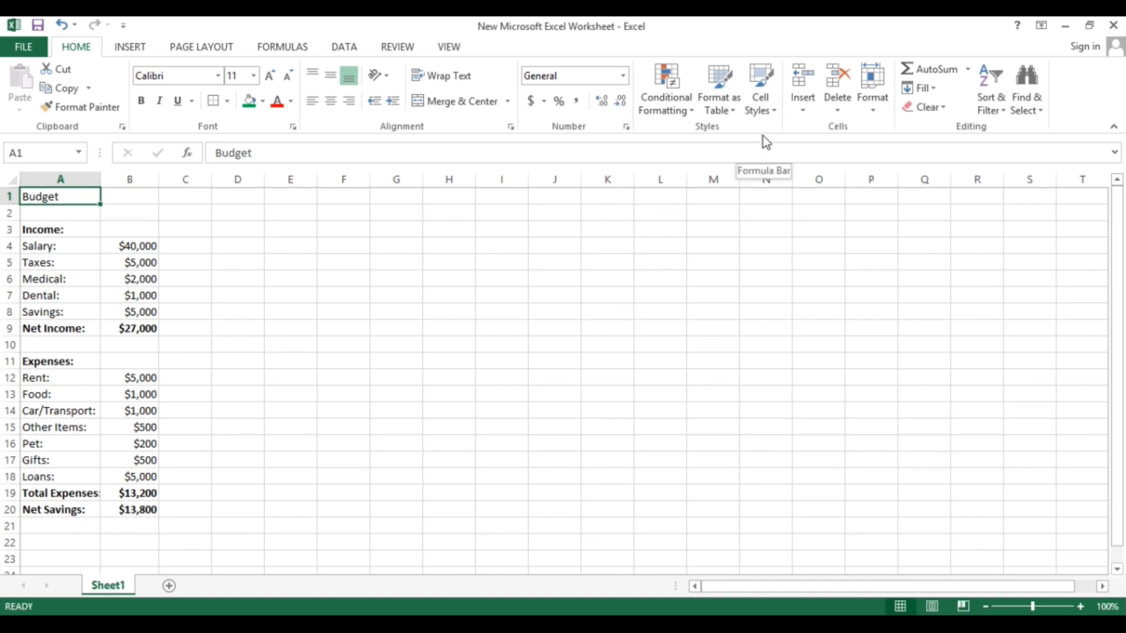
click(772, 114)
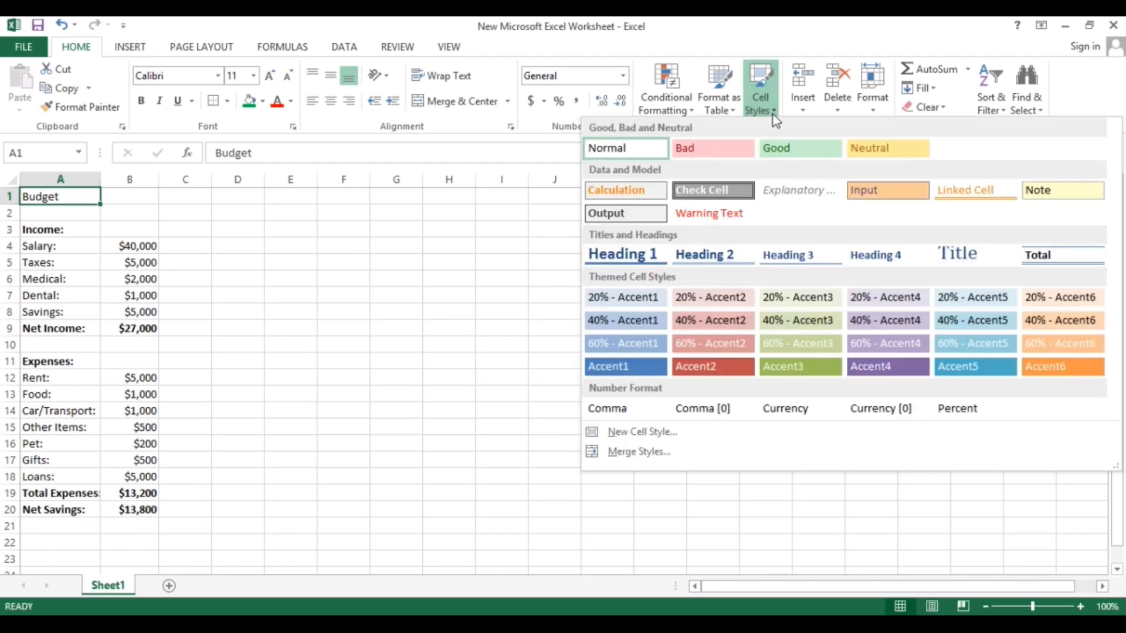
click(651, 253)
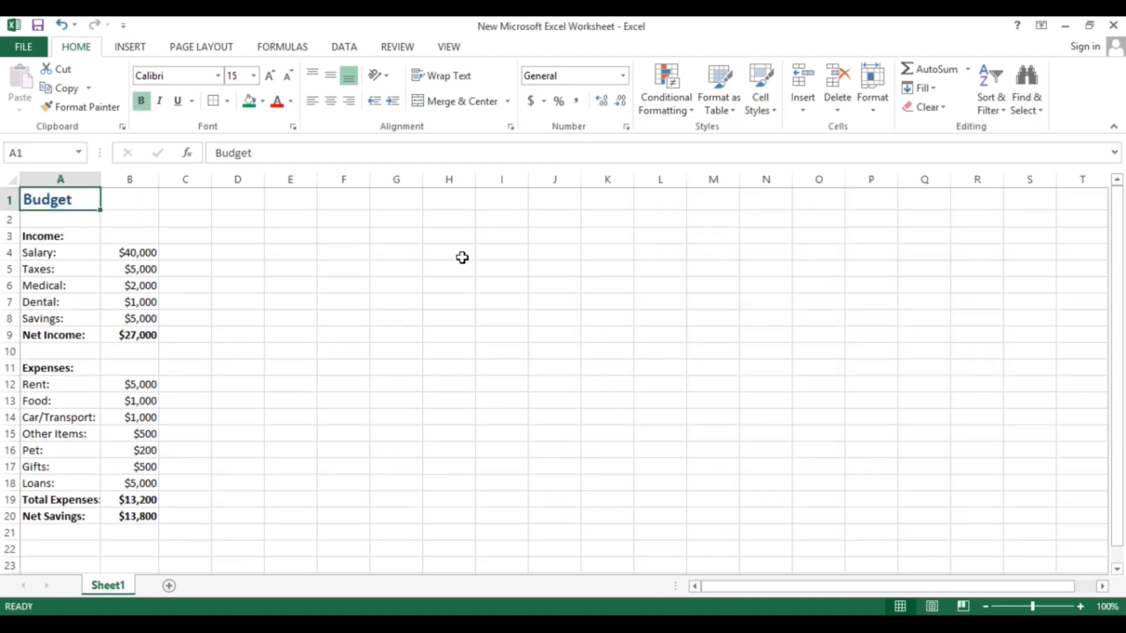
click(281, 264)
Merge and center the Budget title across A1:B1
drag(90, 199, 126, 198)
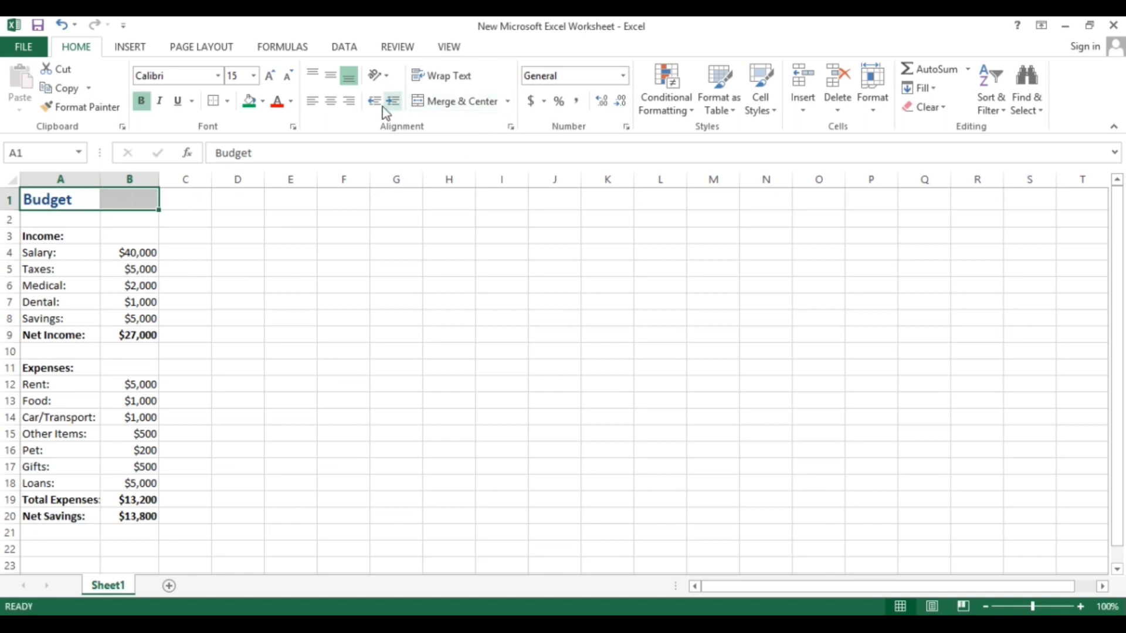
click(336, 108)
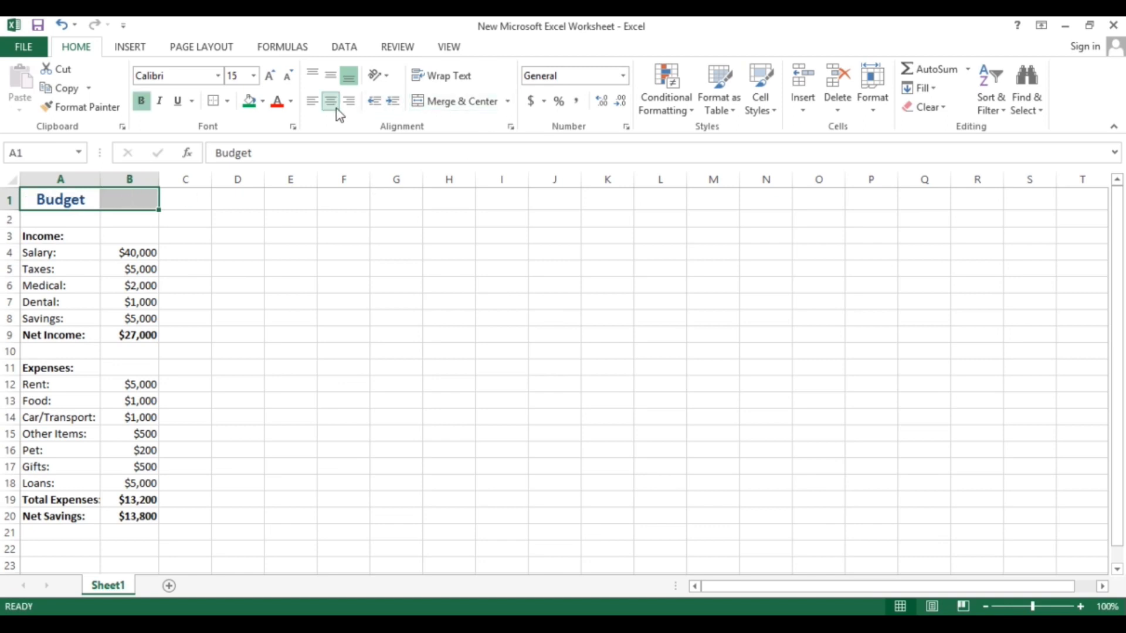
click(450, 109)
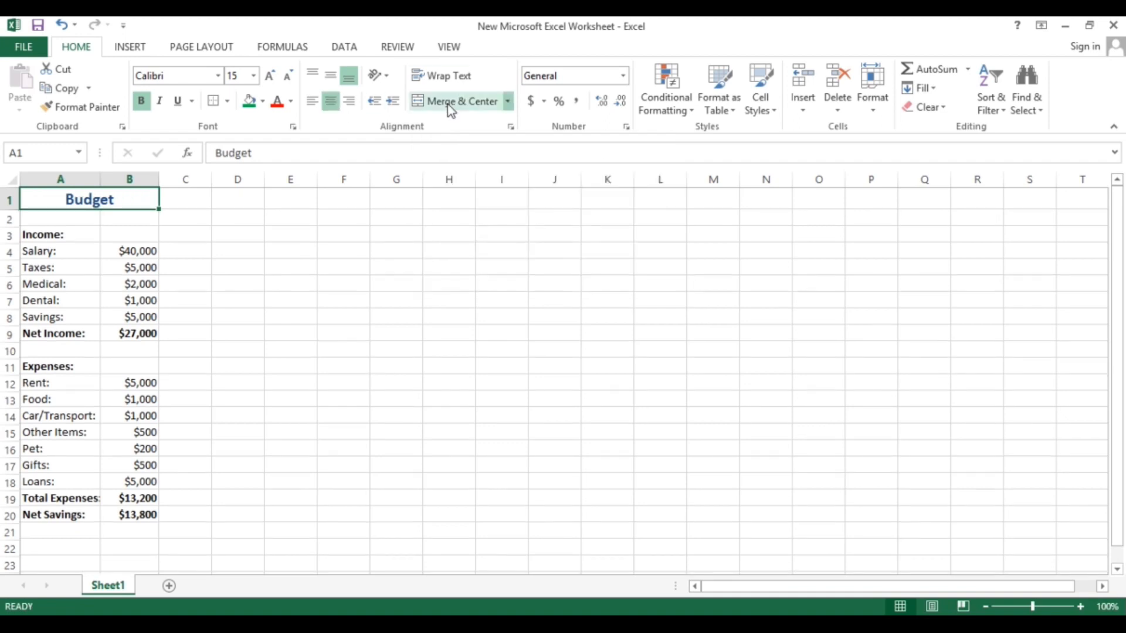
click(290, 361)
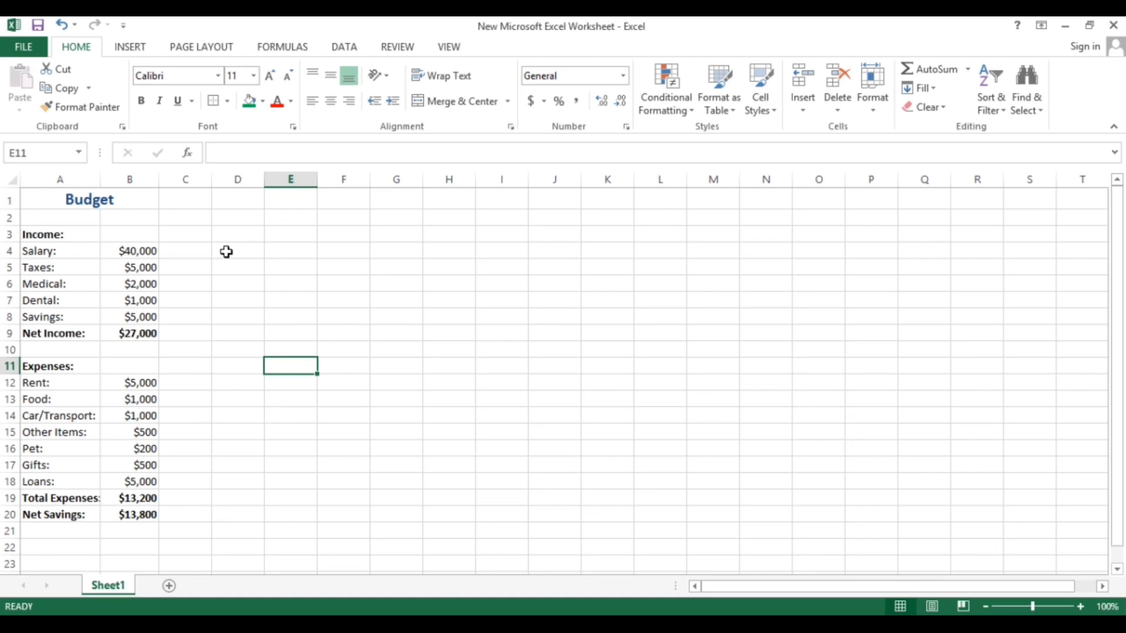
Insert two entire columns before the budget so the table moves to columns C and D
click(72, 194)
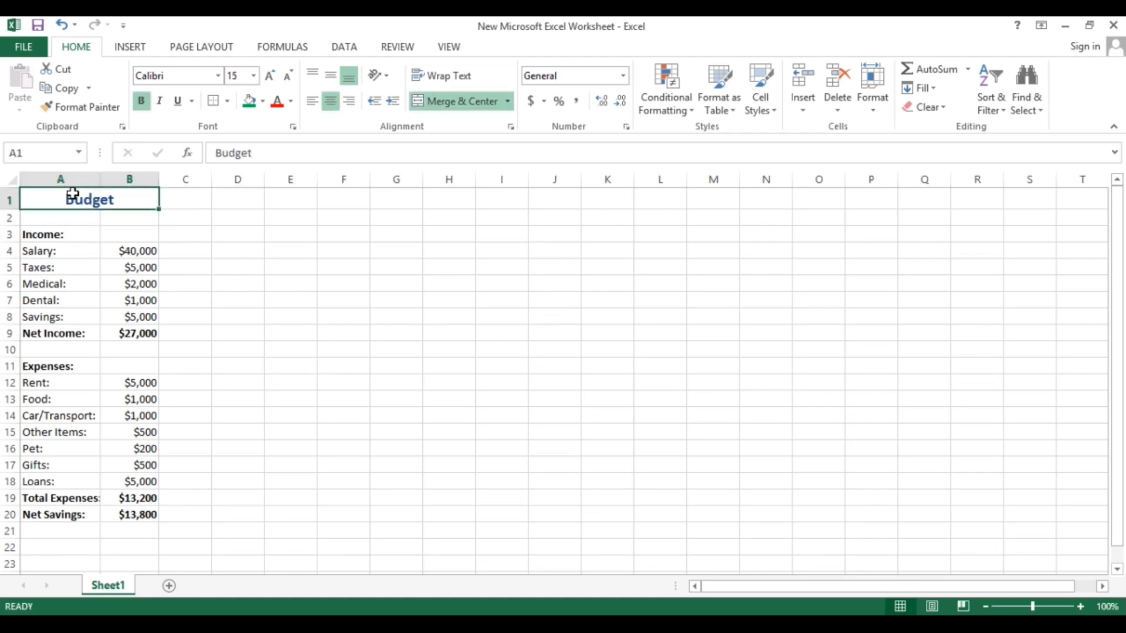
right_click(74, 196)
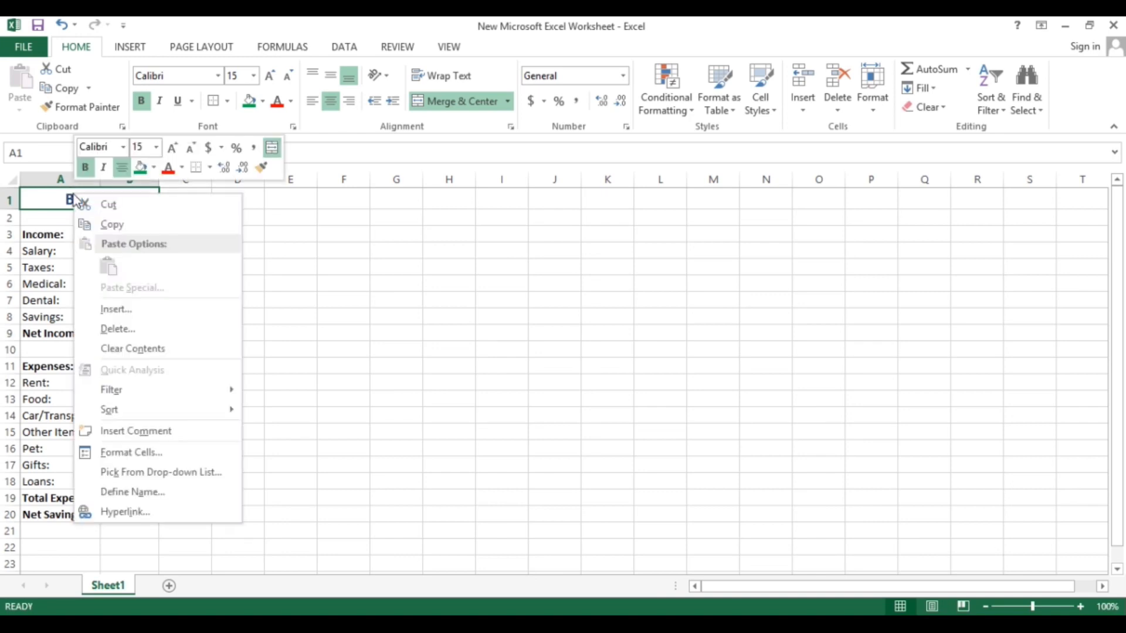
click(142, 309)
click(151, 328)
click(117, 355)
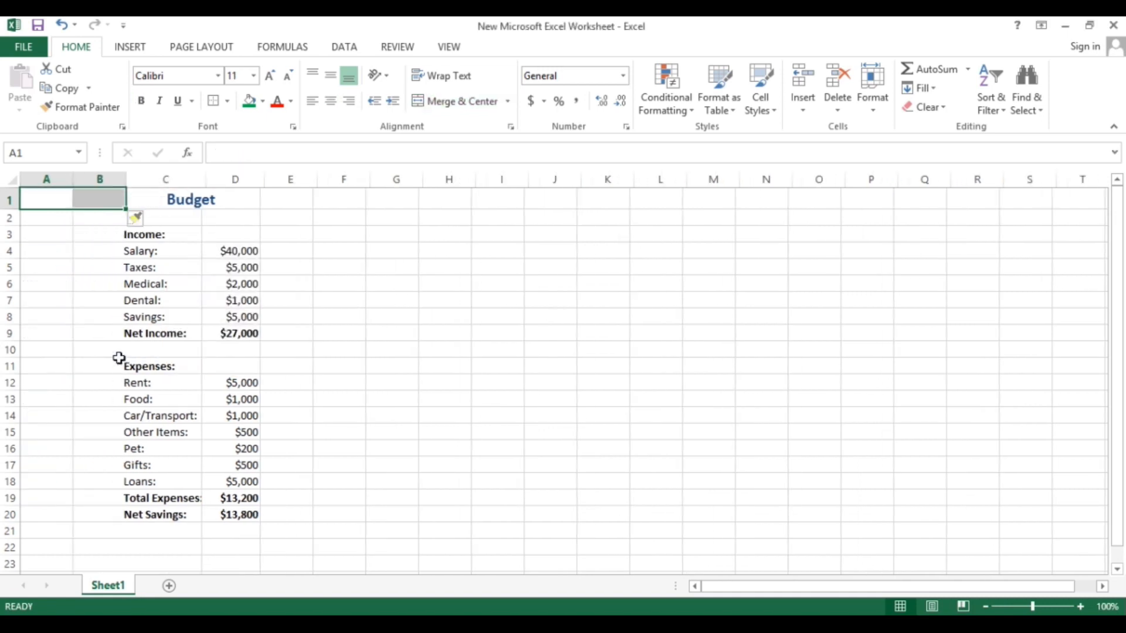
click(342, 349)
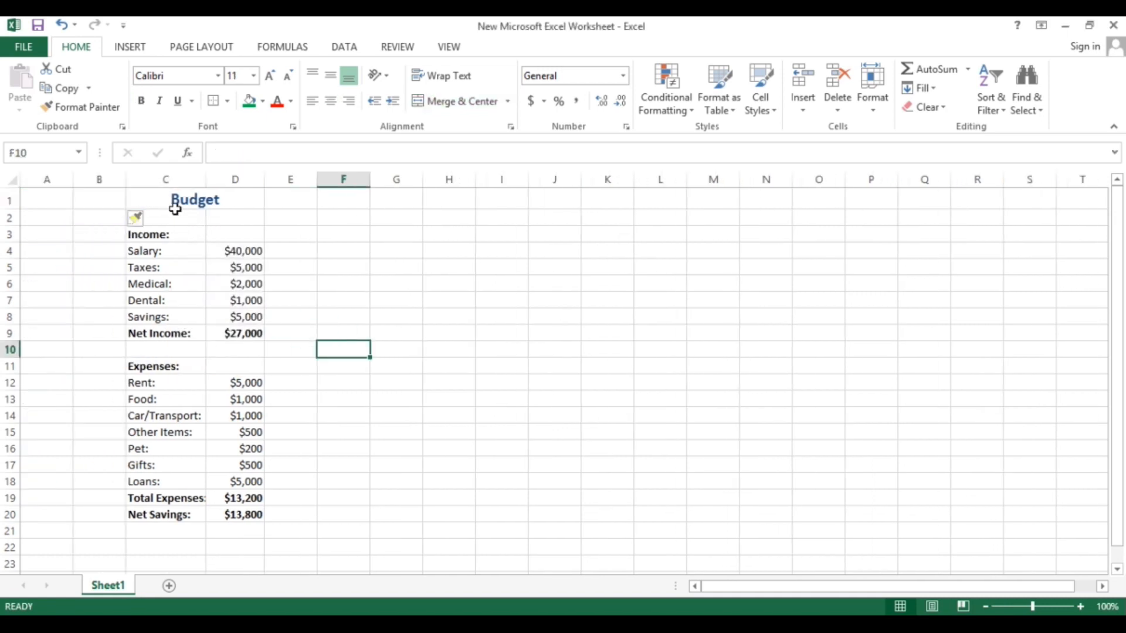
Add an outside border around the whole budget table in C1:D20
drag(171, 200, 257, 516)
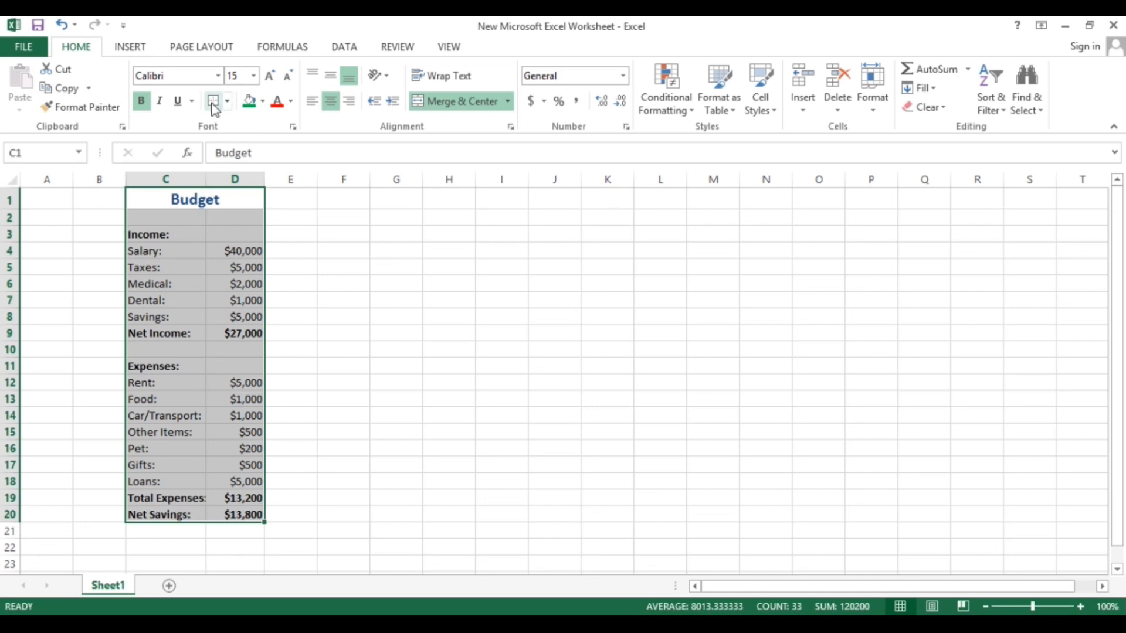
click(302, 412)
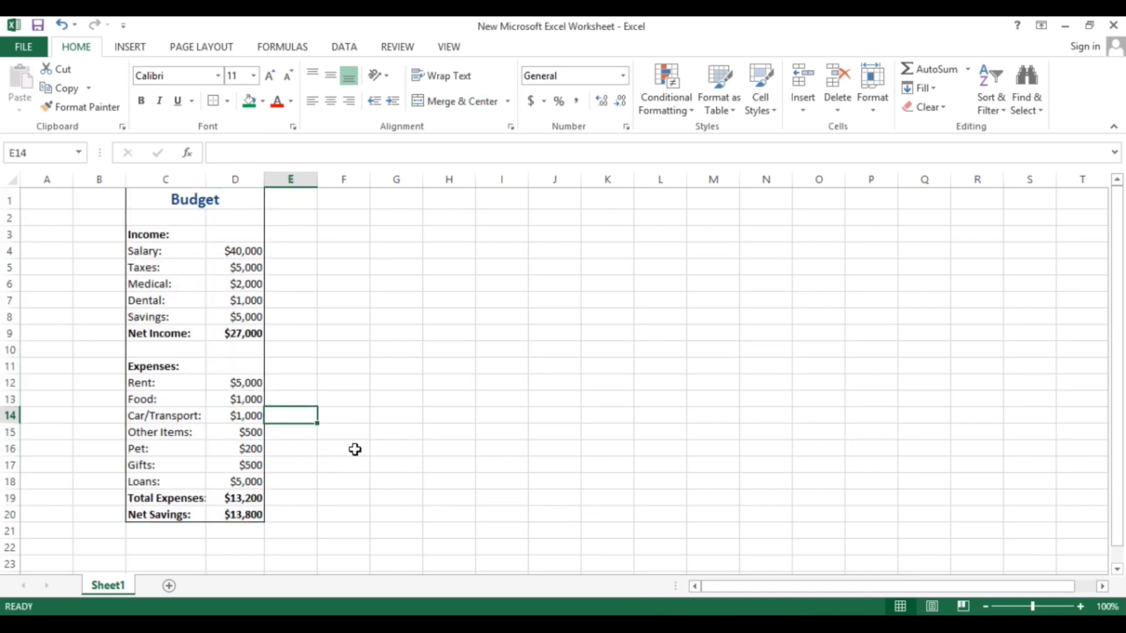